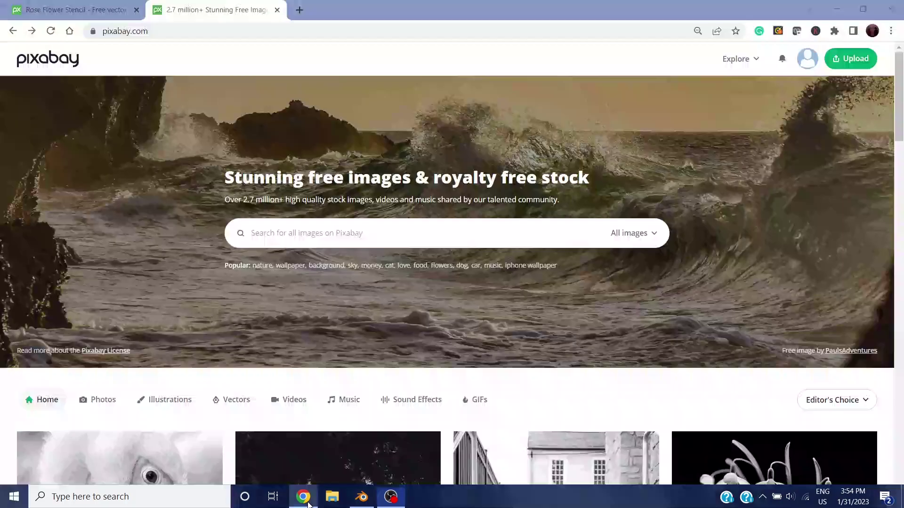
# - Search Vectors for the Rose Flower Stencil and choose its SVG vector graphic download
pyautogui.click(648, 236)
pyautogui.click(633, 337)
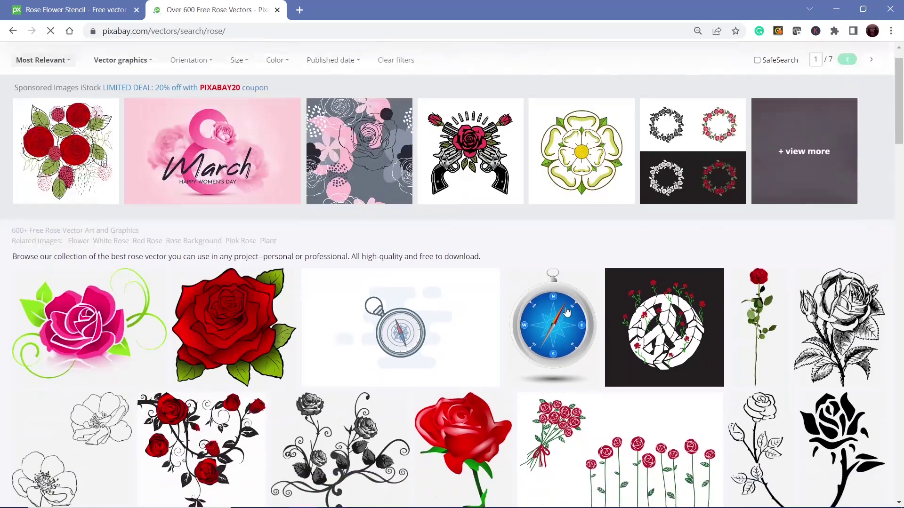
pyautogui.scroll(-5, 350, 245)
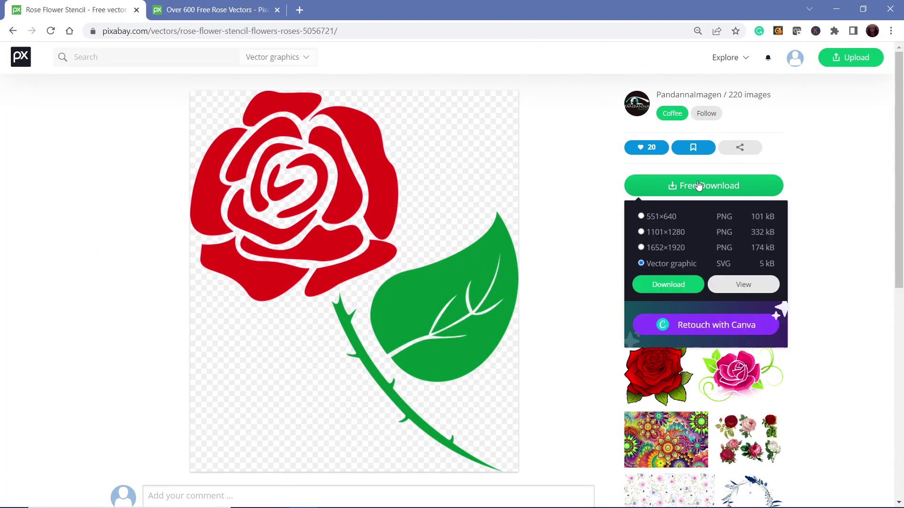
pyautogui.click(640, 263)
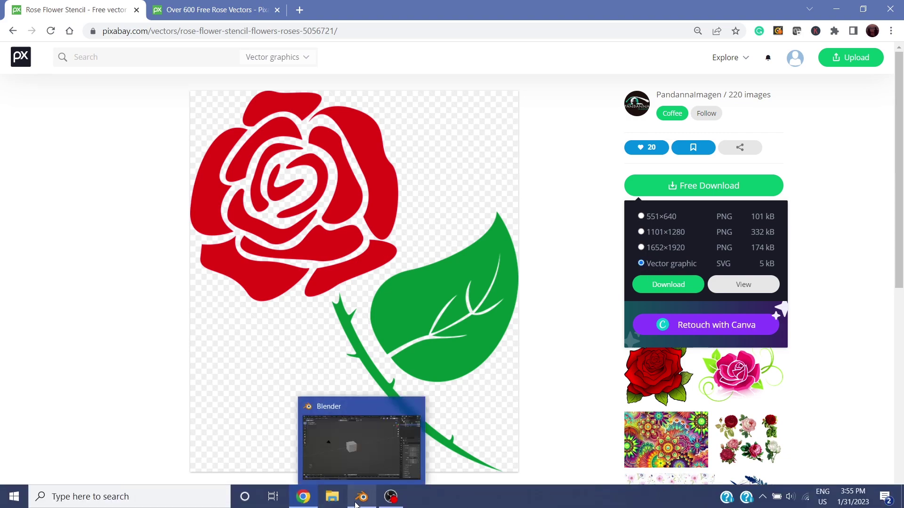
# - Delete the default cube in Blender
pyautogui.click(349, 447)
pyautogui.press('x')
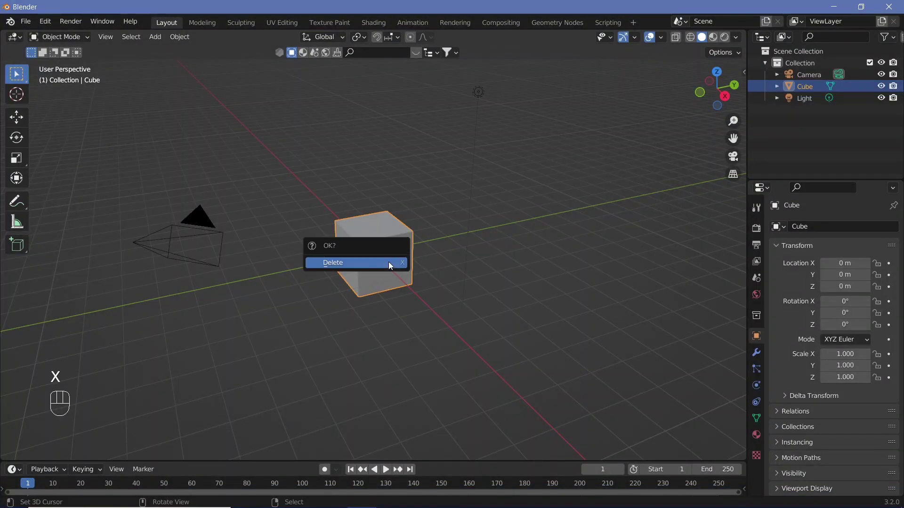
pyautogui.click(388, 262)
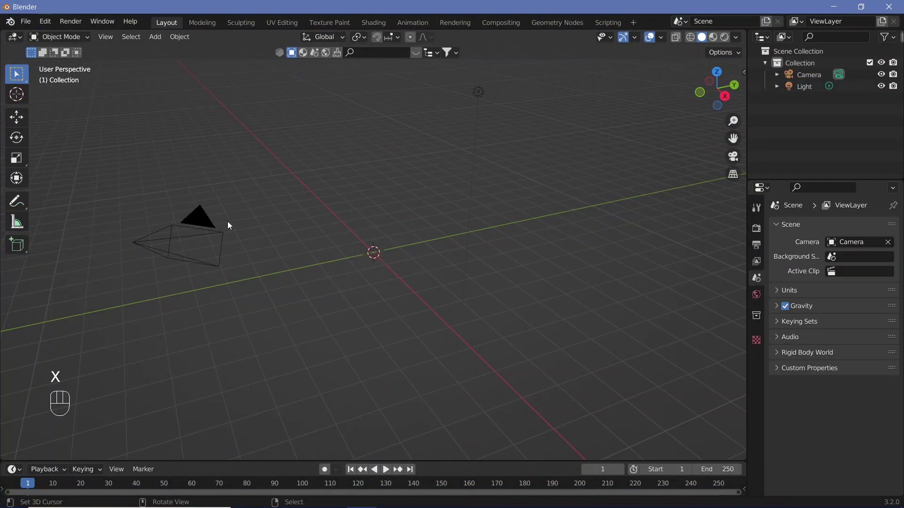
# - Import rose-5056721.svg from the vectors folder as curves
pyautogui.click(22, 23)
pyautogui.moveTo(66, 180)
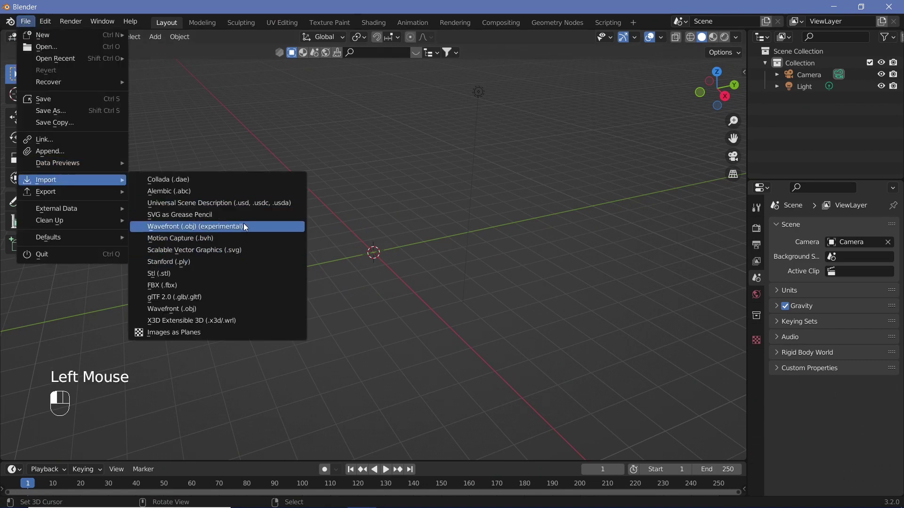
pyautogui.click(212, 256)
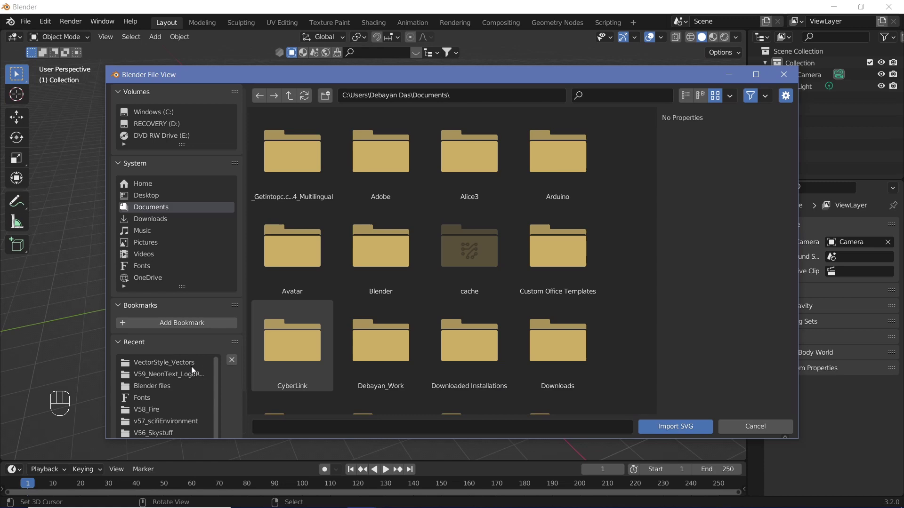
pyautogui.click(163, 362)
pyautogui.click(469, 254)
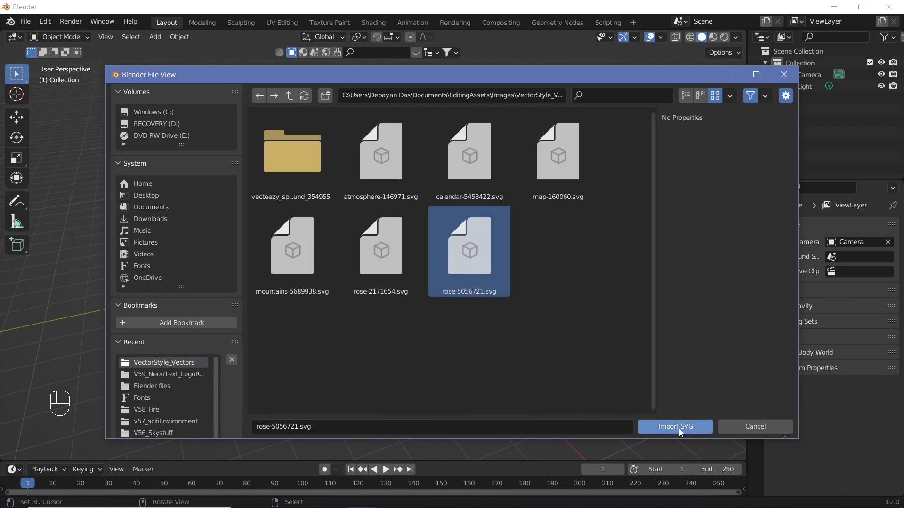
pyautogui.click(679, 428)
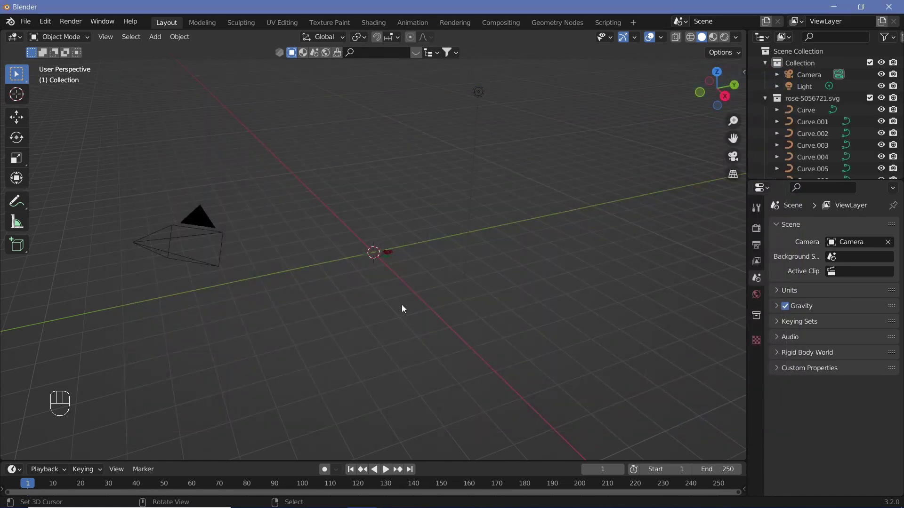
# - Box-select the rose curves, rotate them 90° about X and scale them by 5
pyautogui.keyDown('ctrl'); pyautogui.moveTo(403, 308); pyautogui.dragTo(412, 254, button='middle'); pyautogui.keyUp('ctrl')
pyautogui.moveTo(471, 282)
pyautogui.mouseDown(button='middle')
pyautogui.moveTo(445, 289)
pyautogui.moveTo(482, 280)
pyautogui.mouseUp(button='middle')
pyautogui.press('b')
pyautogui.moveTo(362, 210); pyautogui.dragTo(466, 283)
pyautogui.write('rx')
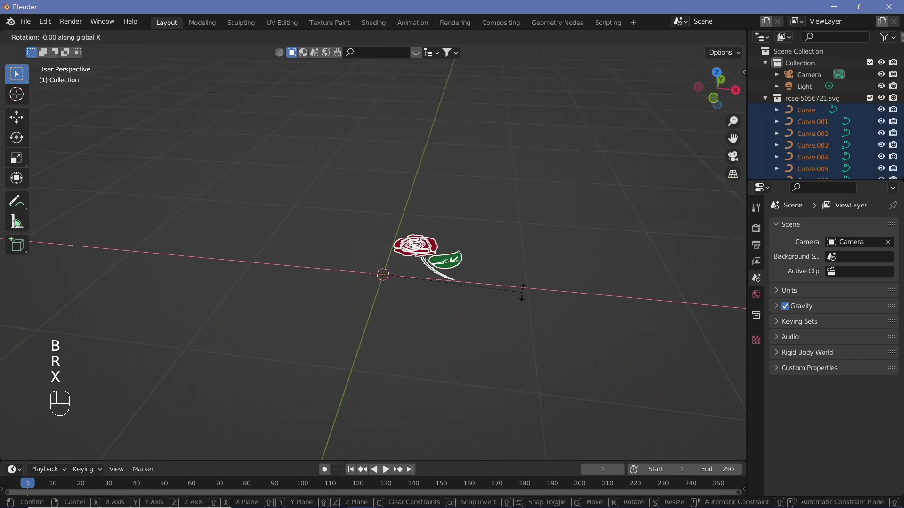
pyautogui.write('90')
pyautogui.press('Return')
pyautogui.write('s')
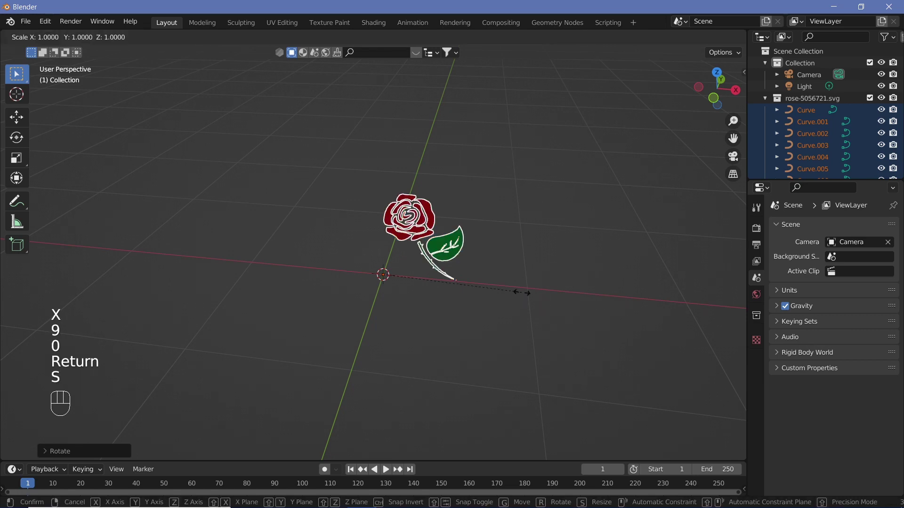
pyautogui.write('5')
pyautogui.press('Return')
# - Frame the rose and select its petal curves one by one, showing the Object Data shape settings
pyautogui.keyDown('ctrl'); pyautogui.moveTo(521, 292); pyautogui.dragTo(471, 263, button='middle'); pyautogui.keyUp('ctrl')
pyautogui.keyDown('shift'); pyautogui.moveTo(471, 263); pyautogui.dragTo(330, 160, button='middle'); pyautogui.keyUp('shift')
pyautogui.moveTo(330, 160); pyautogui.dragTo(330, 132, button='middle')
pyautogui.rightClick(331, 136)
pyautogui.rightClick(351, 181)
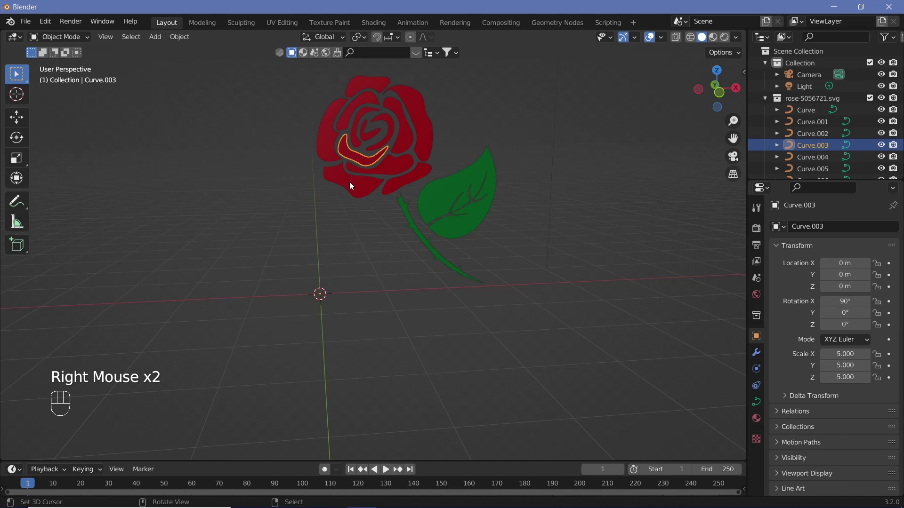
pyautogui.rightClick(400, 169)
pyautogui.rightClick(414, 155)
pyautogui.rightClick(414, 156)
pyautogui.moveTo(417, 153); pyautogui.dragTo(427, 144, button='middle')
pyautogui.rightClick(426, 136)
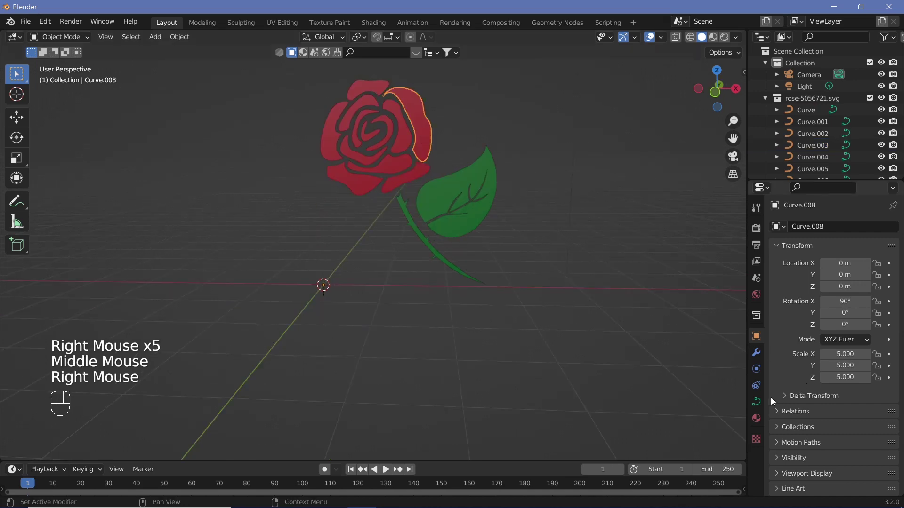
pyautogui.click(757, 402)
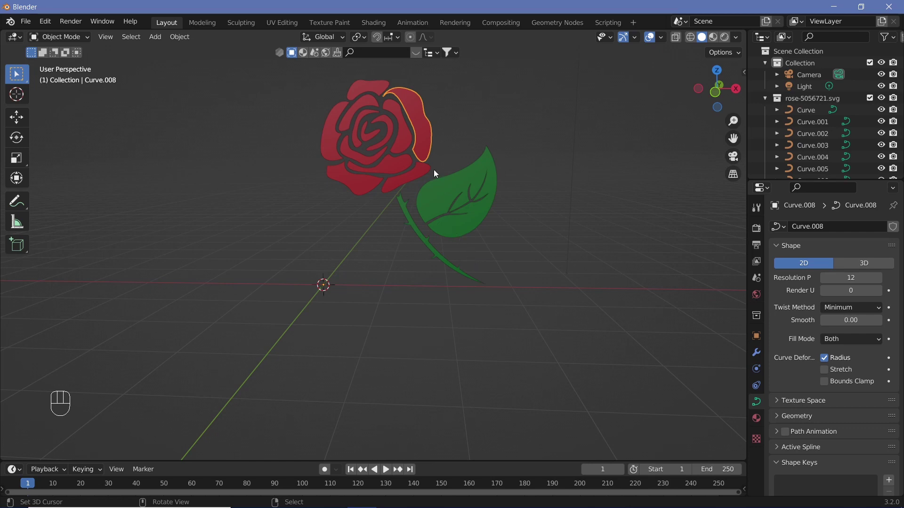
pyautogui.press('Tab')
pyautogui.rightClick(432, 120)
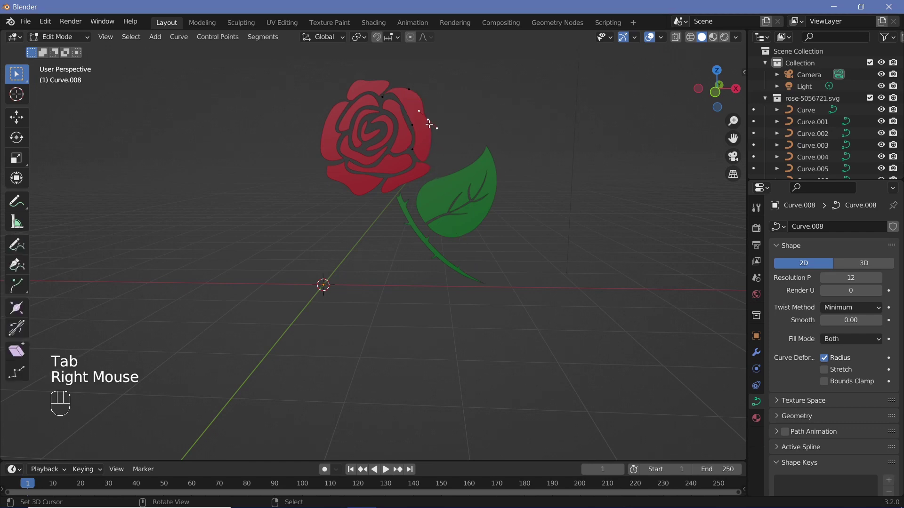
pyautogui.press('Tab')
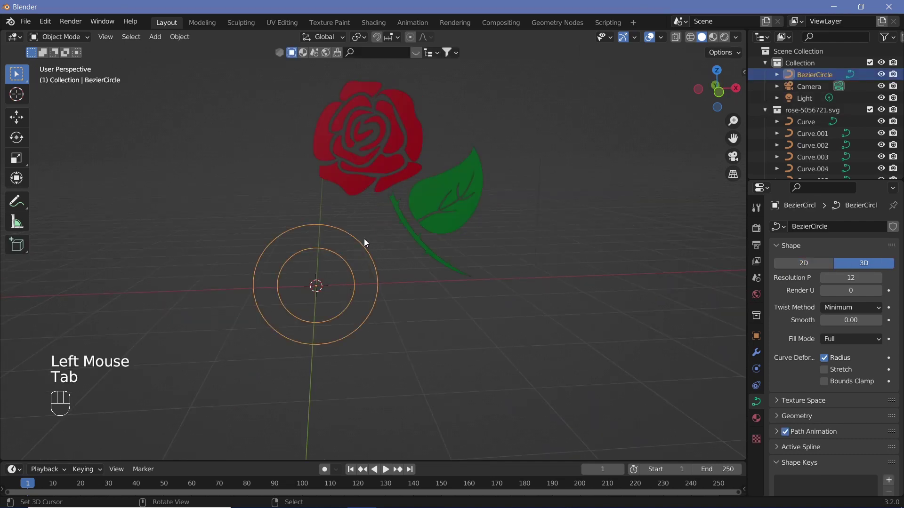
pyautogui.rightClick(346, 273)
pyautogui.rightClick(408, 295)
pyautogui.moveTo(408, 296); pyautogui.dragTo(394, 290, button='middle')
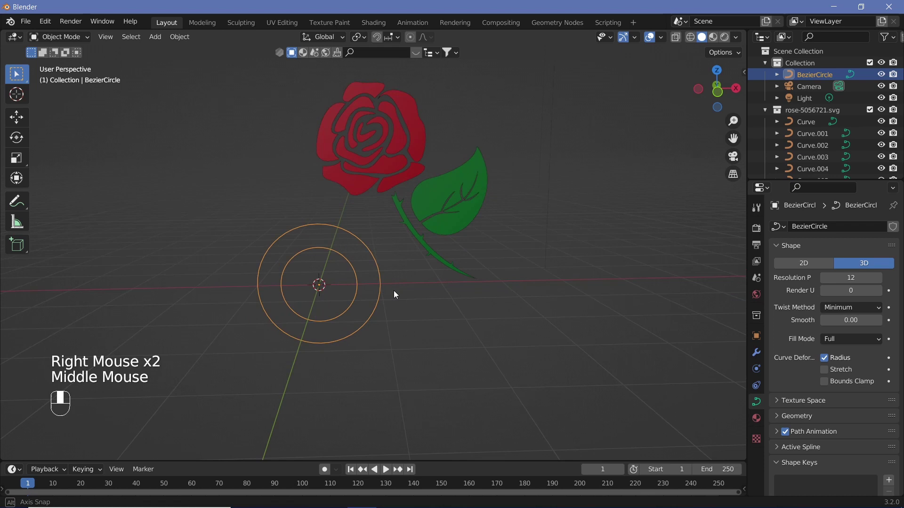
pyautogui.rightClick(357, 286)
pyautogui.rightClick(356, 286)
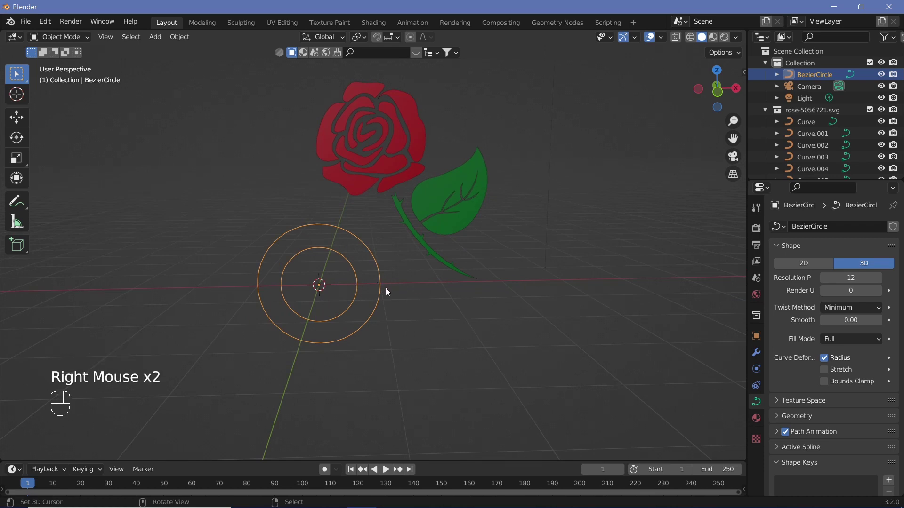
pyautogui.press('Tab')
pyautogui.rightClick(358, 283)
pyautogui.rightClick(380, 284)
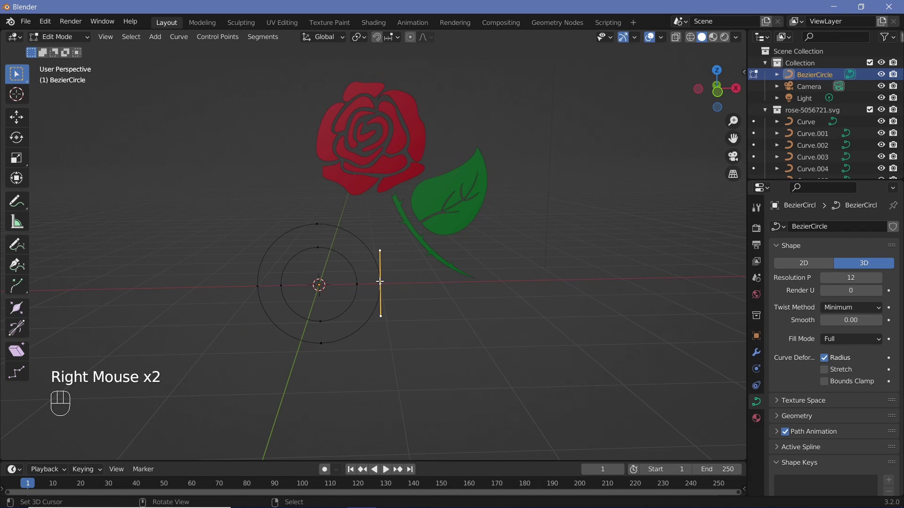
pyautogui.press('l')
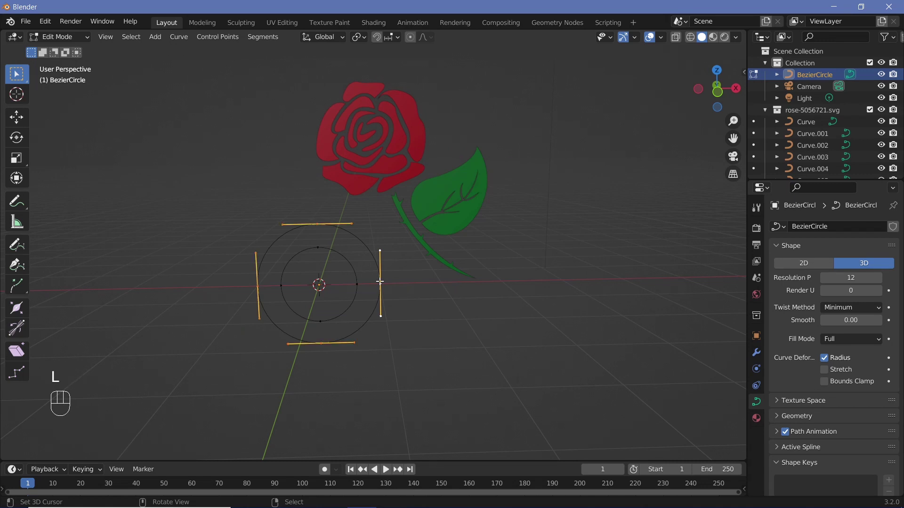
pyautogui.press('p')
pyautogui.click(381, 282)
pyautogui.press('Tab')
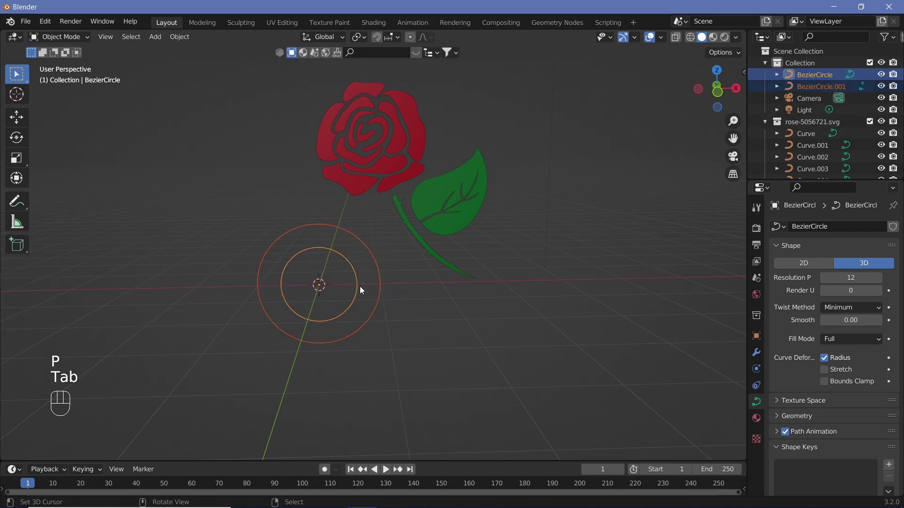
pyautogui.rightClick(357, 279)
pyautogui.rightClick(383, 269)
pyautogui.rightClick(383, 270)
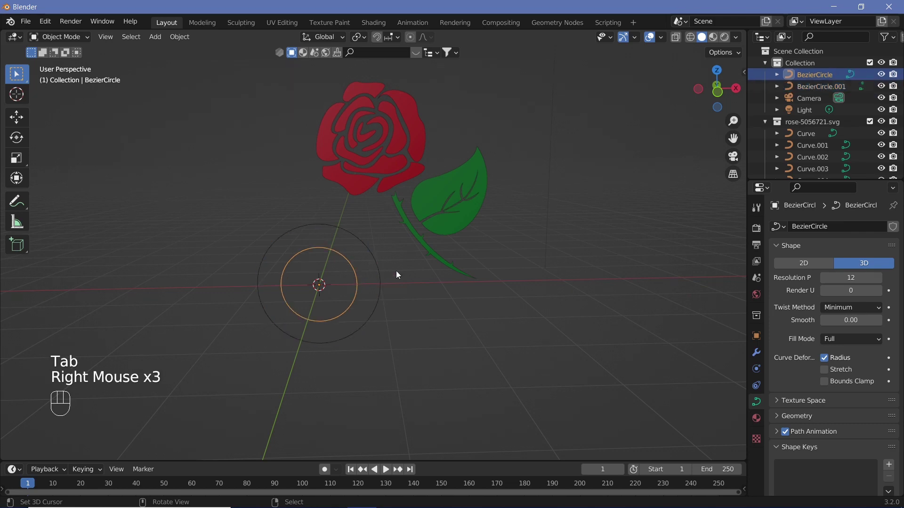
pyautogui.rightClick(396, 270)
pyautogui.rightClick(376, 292)
# - Delete the two circles and set Fill Mode to None on the first rose petals
pyautogui.keyDown('shift'); pyautogui.rightClick(386, 289); pyautogui.keyUp('shift')
pyautogui.press('x')
pyautogui.rightClick(330, 144)
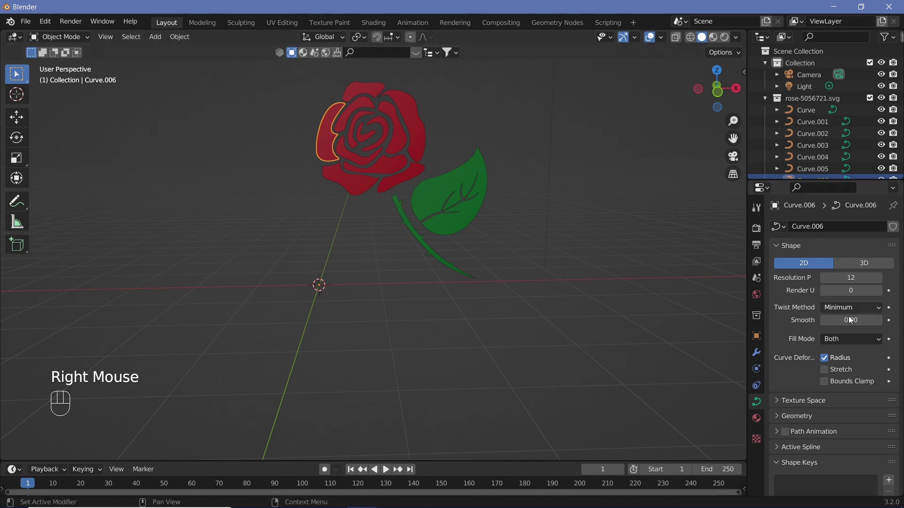
pyautogui.click(835, 342)
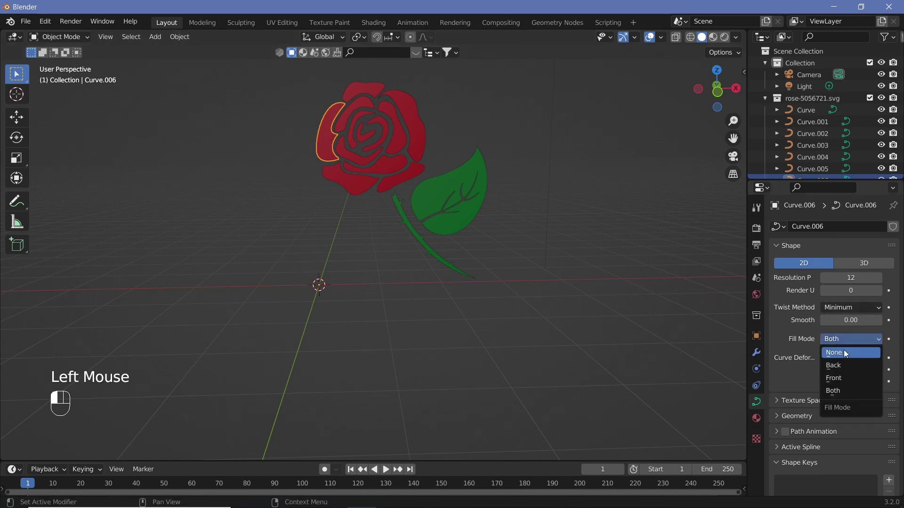
pyautogui.click(835, 349)
pyautogui.rightClick(354, 188)
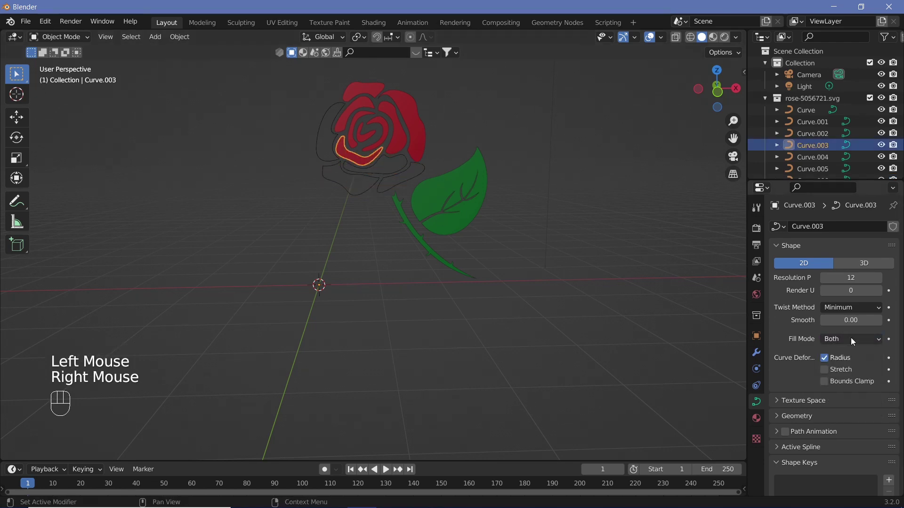
pyautogui.keyDown('shift'); pyautogui.click(369, 136); pyautogui.keyUp('shift')
pyautogui.click(843, 339)
pyautogui.click(834, 352)
# - Set Fill Mode to None on the remaining petals, the leaf and the stem
pyautogui.rightClick(358, 141)
pyautogui.click(851, 339)
pyautogui.click(834, 353)
pyautogui.rightClick(373, 95)
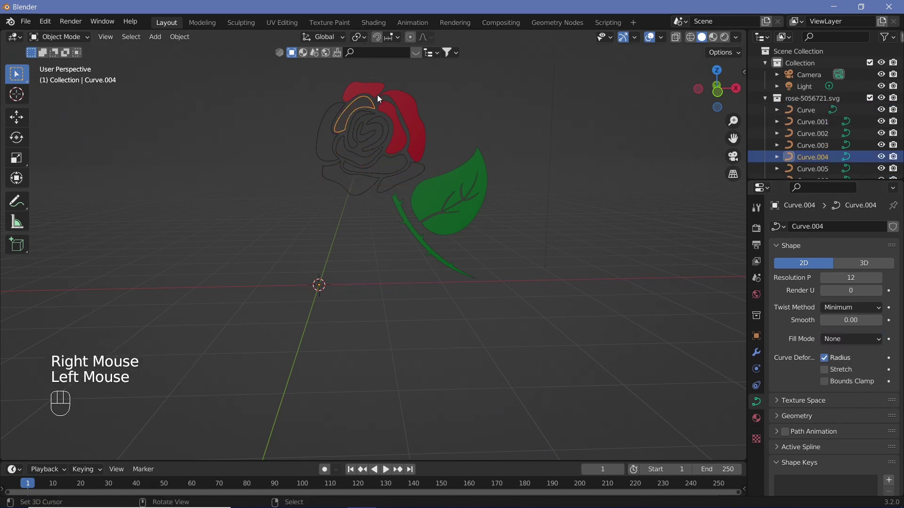
pyautogui.click(850, 339)
pyautogui.click(833, 352)
pyautogui.rightClick(412, 128)
pyautogui.click(851, 339)
pyautogui.click(833, 352)
pyautogui.rightClick(436, 252)
pyautogui.click(850, 339)
pyautogui.click(834, 352)
pyautogui.rightClick(452, 202)
pyautogui.click(851, 339)
pyautogui.click(833, 352)
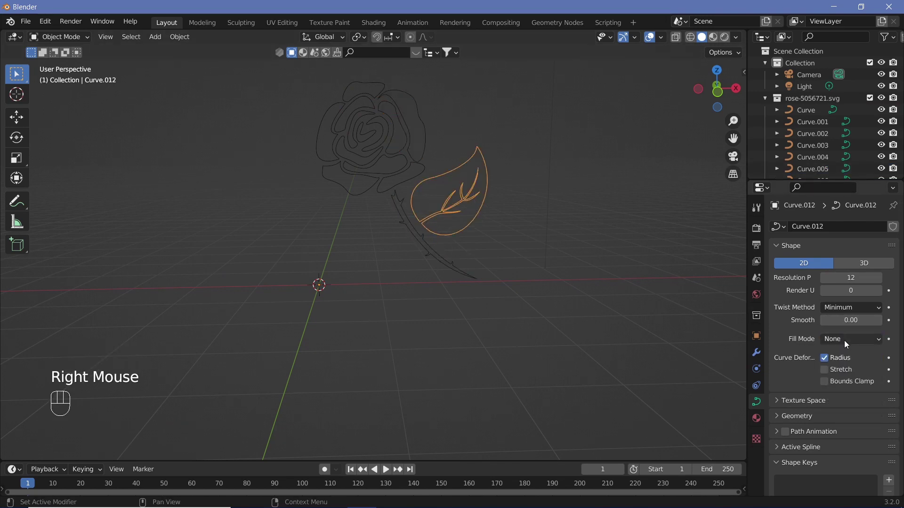
# - Add a cube, scale it to 0.01, then stretch it 200 along Z into a pole
pyautogui.keyDown('ctrl'); pyautogui.moveTo(391, 203); pyautogui.dragTo(385, 169, button='middle'); pyautogui.keyUp('ctrl')
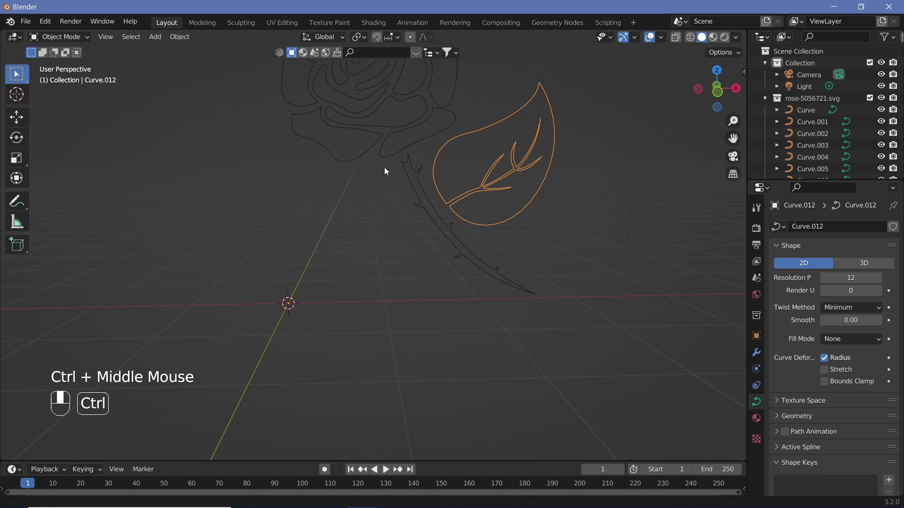
pyautogui.keyDown('shift'); pyautogui.moveTo(370, 227); pyautogui.dragTo(389, 276, button='middle'); pyautogui.keyUp('shift')
pyautogui.hotkey('shift', 'a')
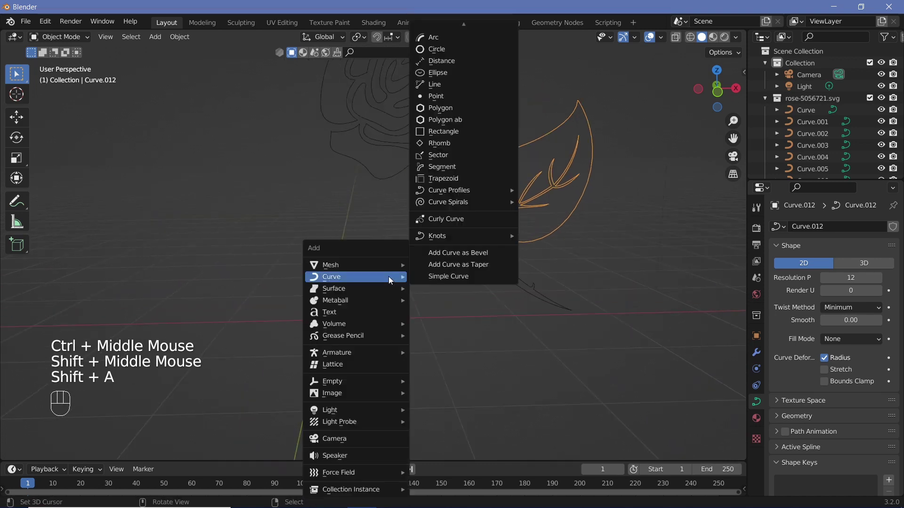
pyautogui.moveTo(339, 265)
pyautogui.click(438, 33)
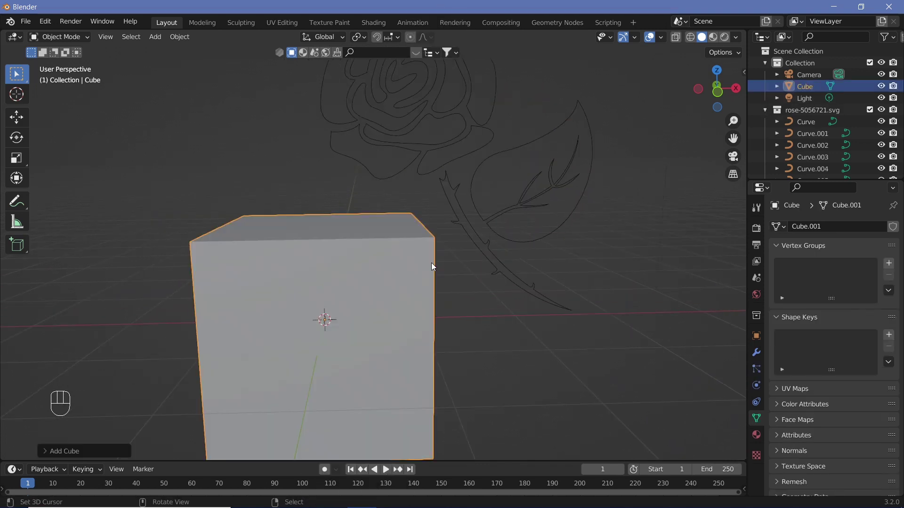
pyautogui.write('s0.01')
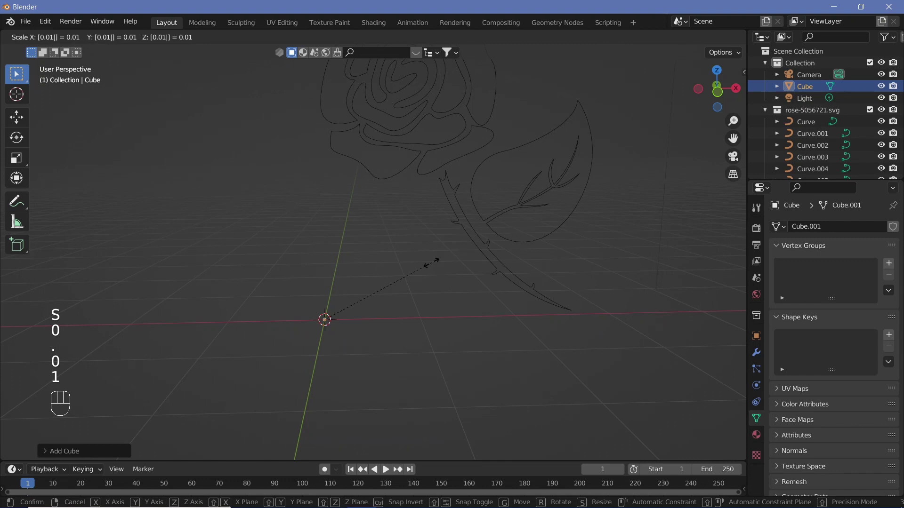
pyautogui.press('Return')
pyautogui.write('sz200')
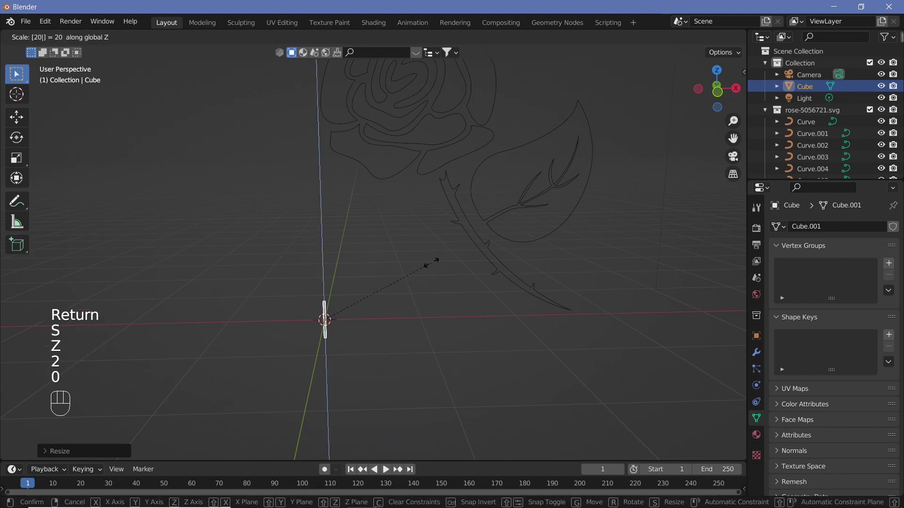
pyautogui.press('Return')
# - Add 1100 loop cuts along the pole in Edit Mode
pyautogui.press('Tab')
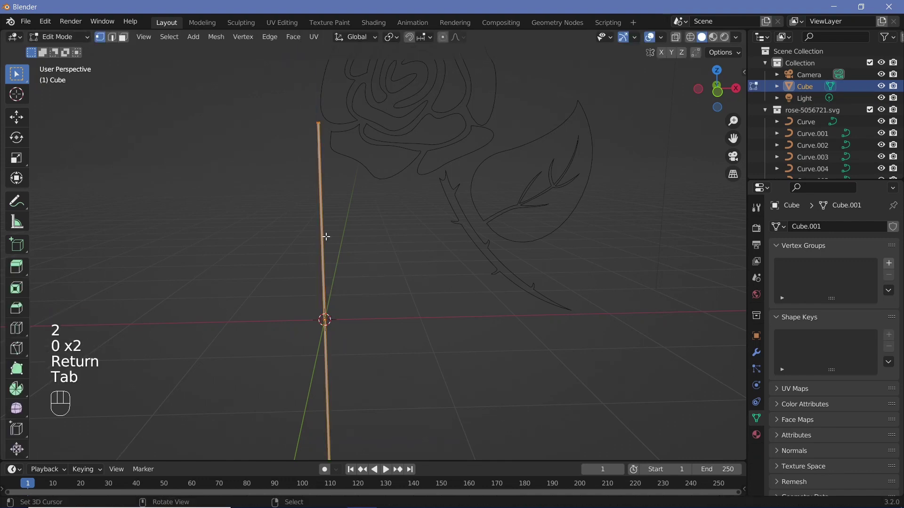
pyautogui.keyDown('shift'); pyautogui.moveTo(373, 250); pyautogui.dragTo(373, 210, button='middle'); pyautogui.keyUp('shift')
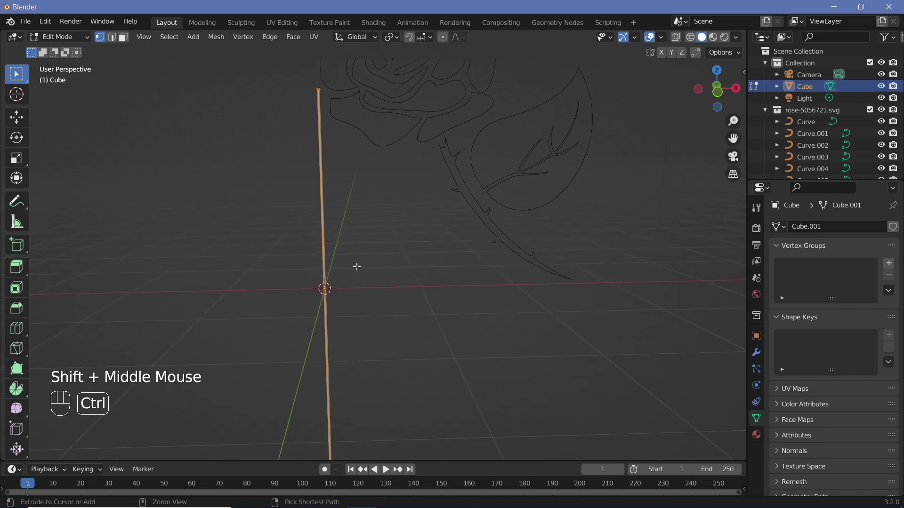
pyautogui.hotkey('ctrl', 'r')
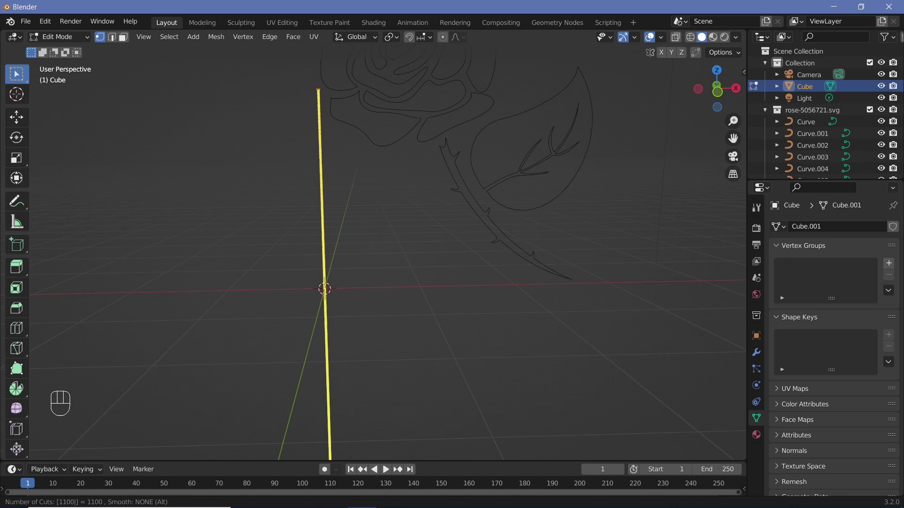
pyautogui.click(324, 289)
pyautogui.press('Return')
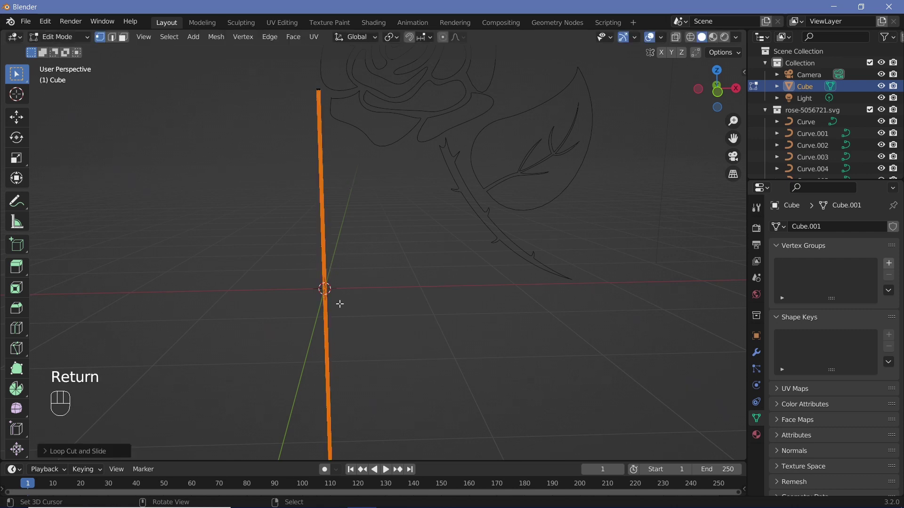
pyautogui.press('Tab')
# - Add a Curve modifier to the pole using Curve.006 with Deform Axis Y
pyautogui.keyDown('ctrl'); pyautogui.moveTo(383, 219); pyautogui.dragTo(389, 230, button='middle'); pyautogui.keyUp('ctrl')
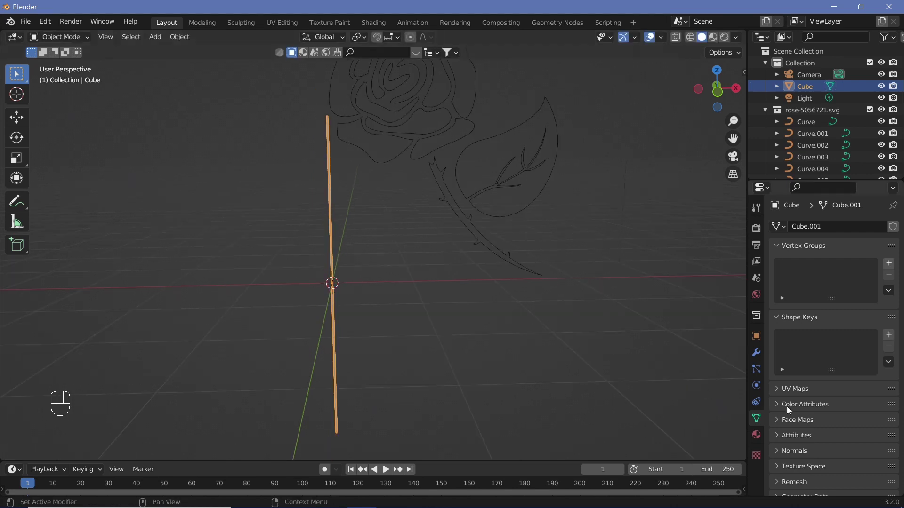
pyautogui.click(756, 353)
pyautogui.click(814, 226)
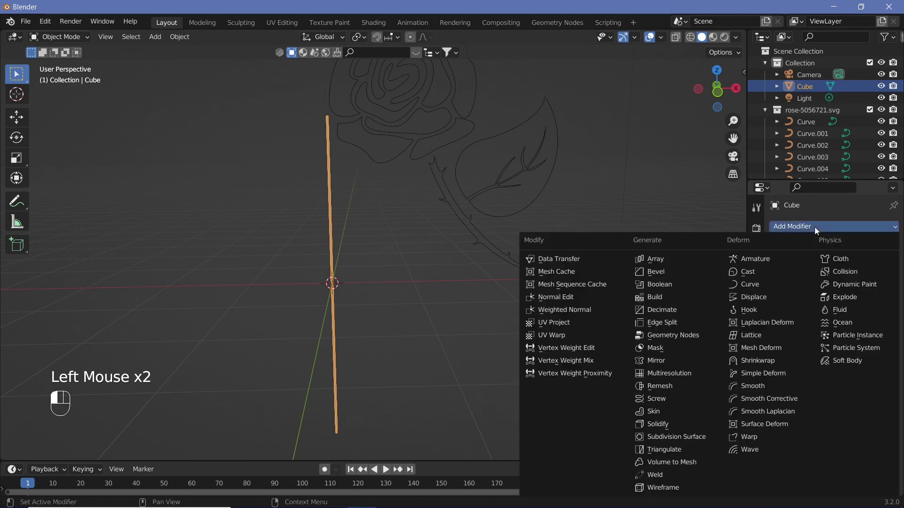
pyautogui.click(784, 285)
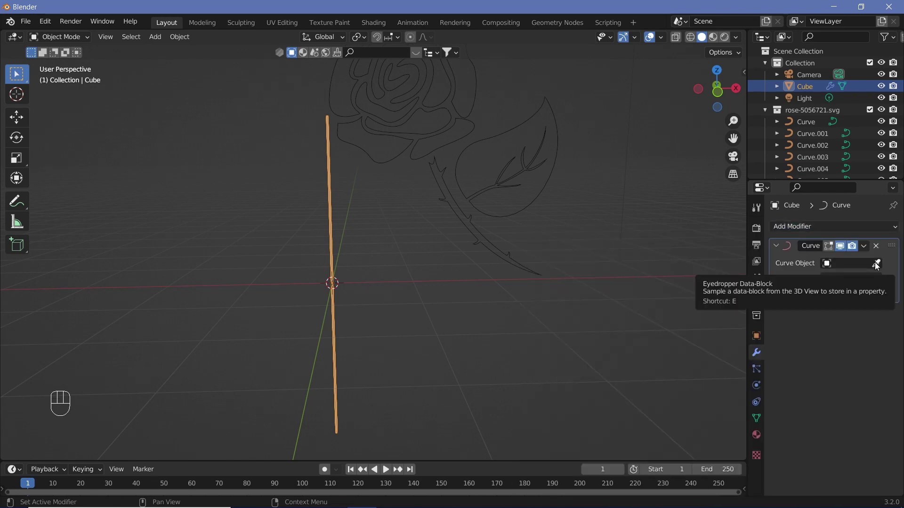
pyautogui.click(879, 264)
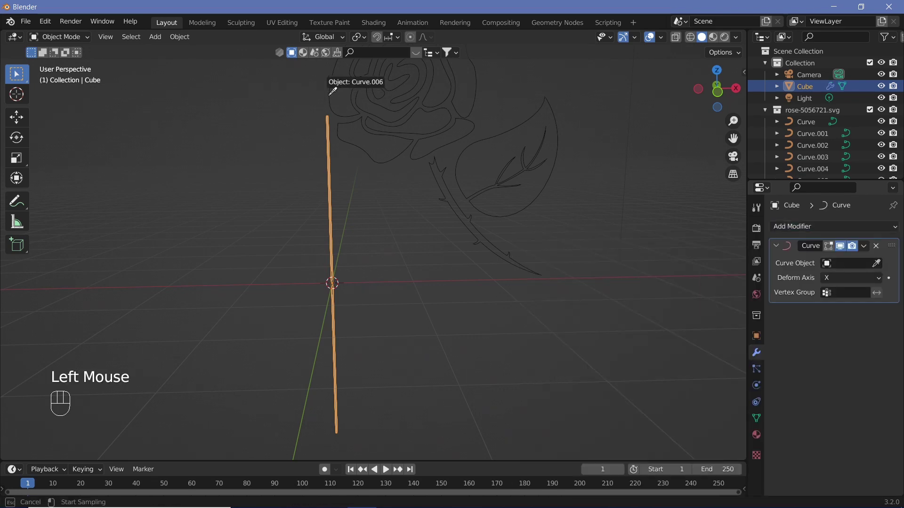
pyautogui.click(333, 91)
pyautogui.click(833, 278)
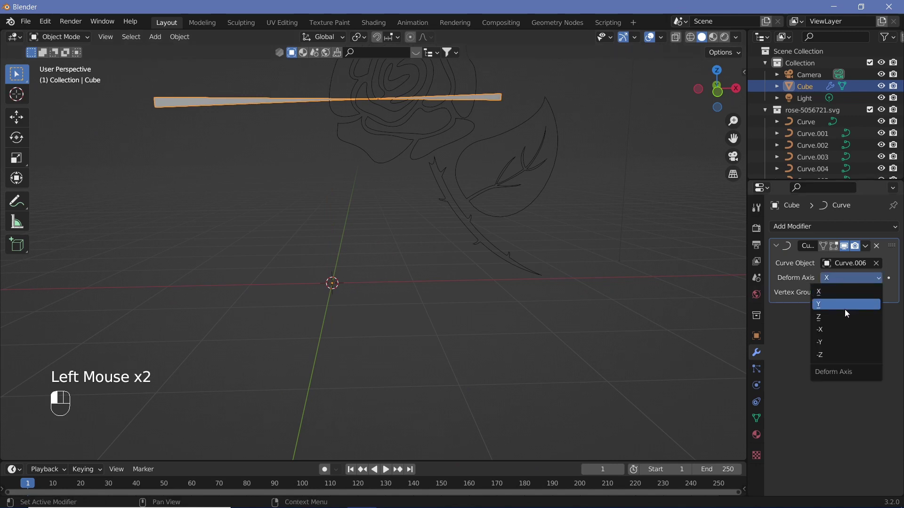
pyautogui.click(844, 309)
# - Scale the bent petal tube along Z to make it thinner
pyautogui.keyDown('shift'); pyautogui.moveTo(490, 169); pyautogui.dragTo(487, 234, button='middle'); pyautogui.keyUp('shift')
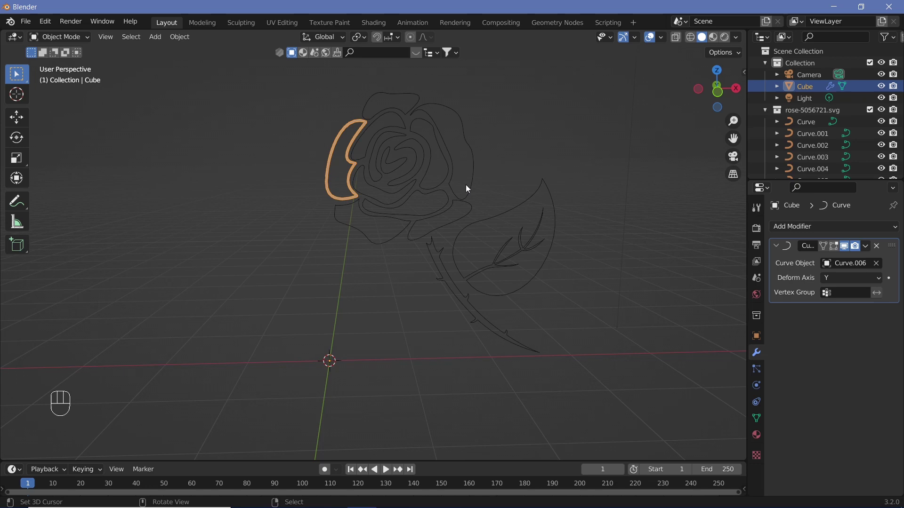
pyautogui.press('s')
pyautogui.press('z')
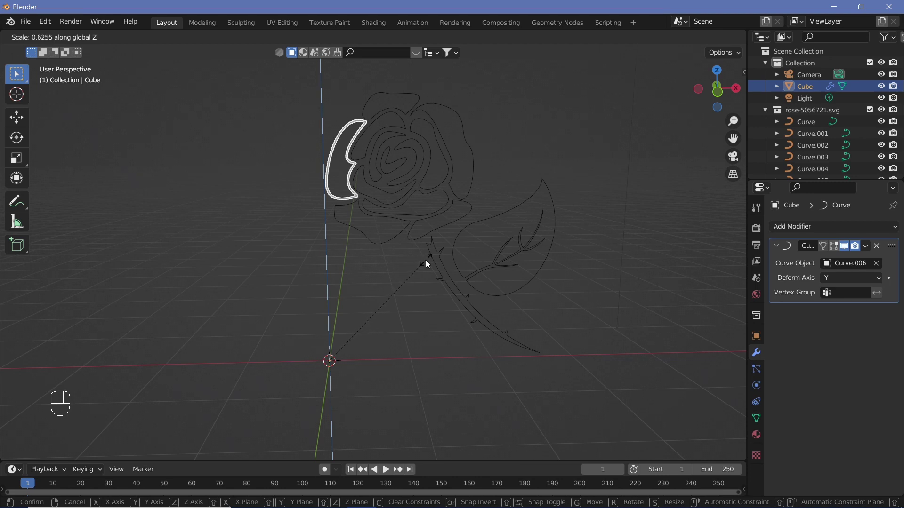
pyautogui.click(428, 264)
# - Duplicate the tube, bend it along the upper-right petal Curve.008, and adjust its Z thickness
pyautogui.hotkey('shift', 'd')
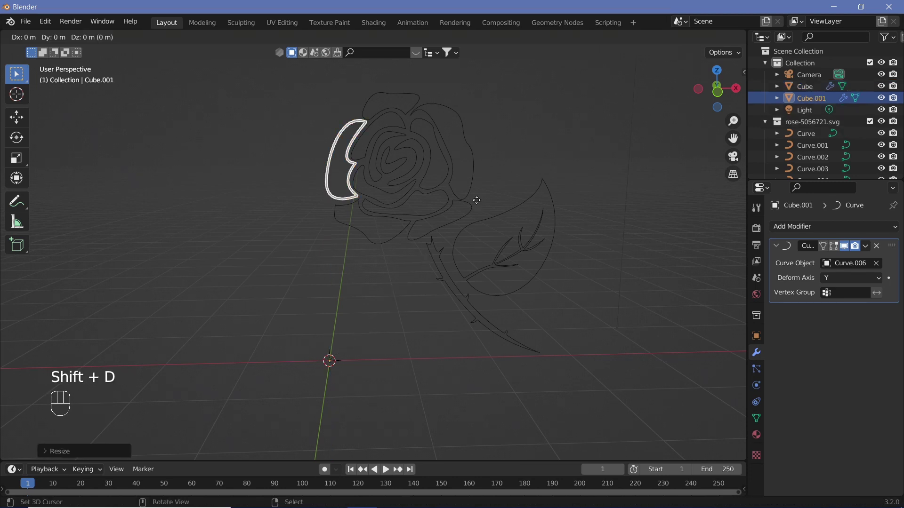
pyautogui.press('Return')
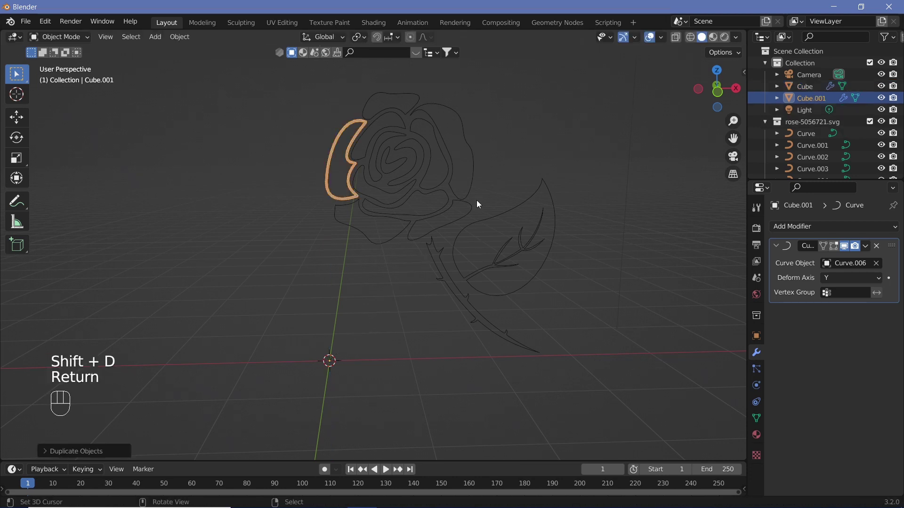
pyautogui.click(877, 264)
pyautogui.click(877, 264)
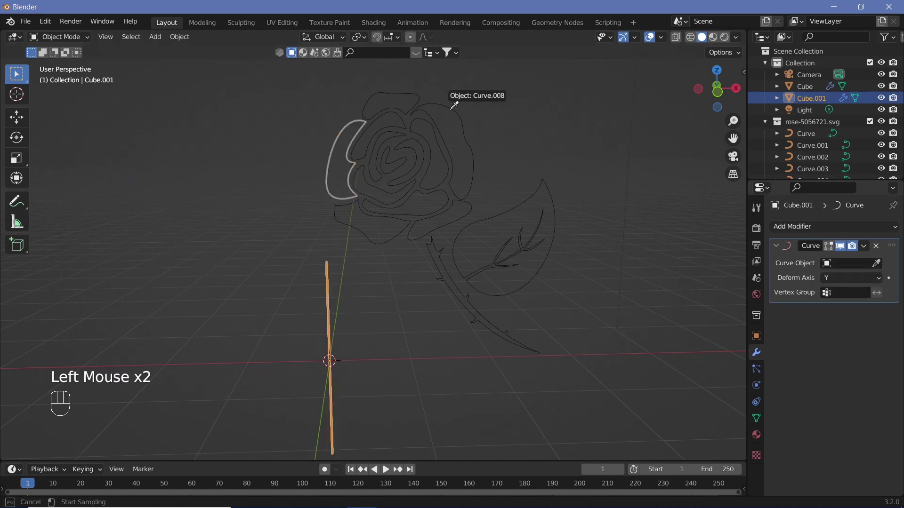
pyautogui.click(440, 95)
pyautogui.press('s')
pyautogui.press('z')
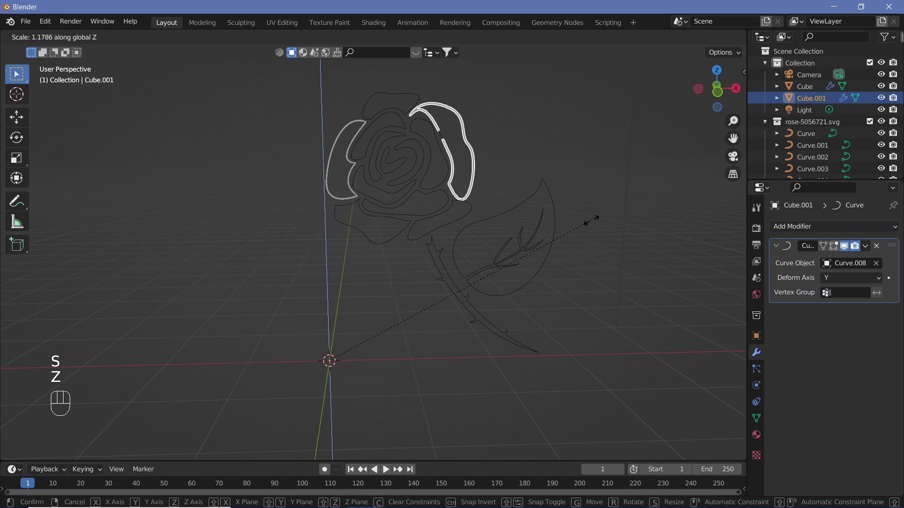
pyautogui.click(601, 214)
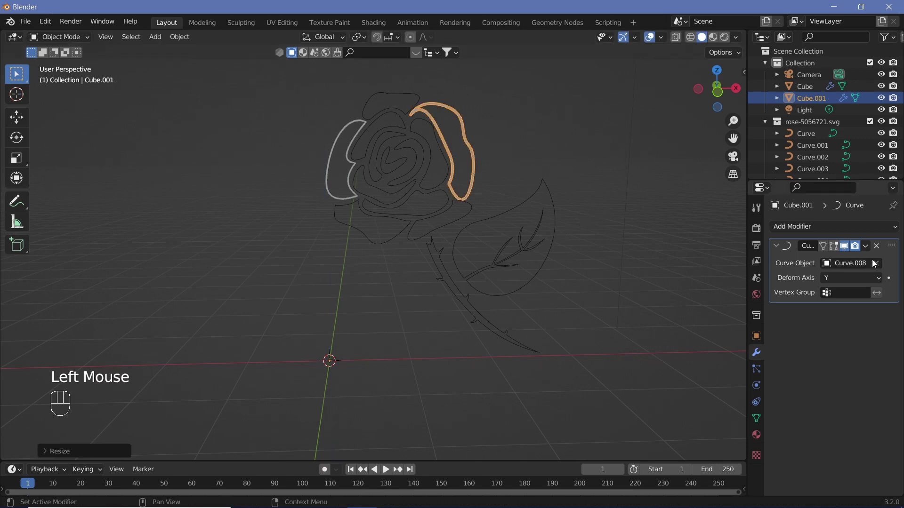
# - Duplicate the tube, bend it along the inner petal Curve.005, and adjust its thickness
pyautogui.hotkey('shift', 'd')
pyautogui.press('Return')
pyautogui.click(876, 263)
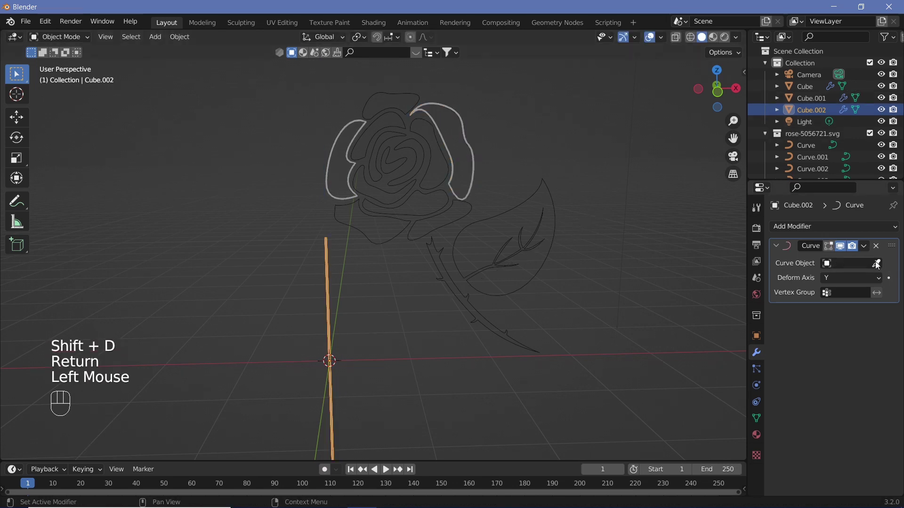
pyautogui.click(876, 263)
pyautogui.click(443, 156)
pyautogui.press('s')
pyautogui.press('z')
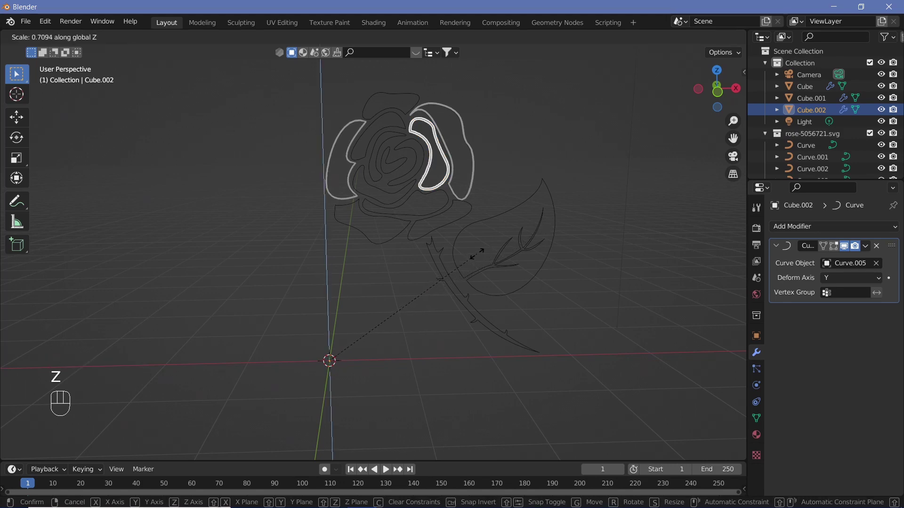
pyautogui.click(480, 256)
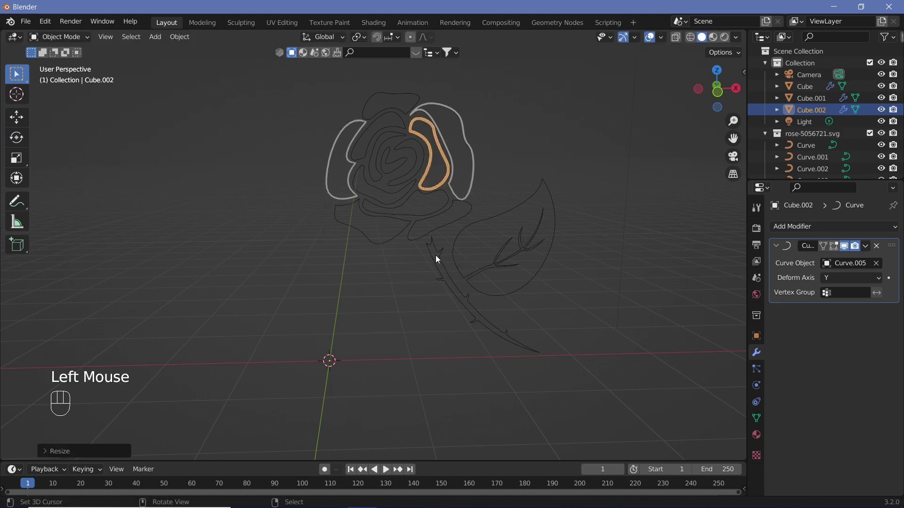
# - Duplicate tubes for another petal and the top petal, re-picking their guide curves
pyautogui.hotkey('shift', 'd')
pyautogui.press('Return')
pyautogui.press('s')
pyautogui.press('z')
pyautogui.click(427, 246)
pyautogui.hotkey('shift', 'd')
pyautogui.press('Return')
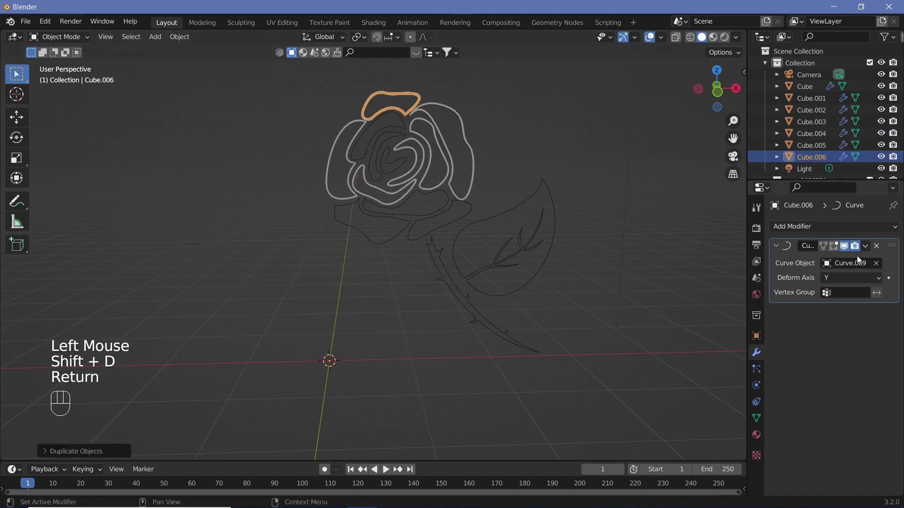
pyautogui.click(845, 262)
pyautogui.click(845, 263)
# - Duplicate tubes for a lower petal, the next outline and the leaf along Curve.012
pyautogui.hotkey('shift', 'd')
pyautogui.press('Return')
pyautogui.click(329, 329)
pyautogui.press('s')
pyautogui.press('z')
pyautogui.click(428, 246)
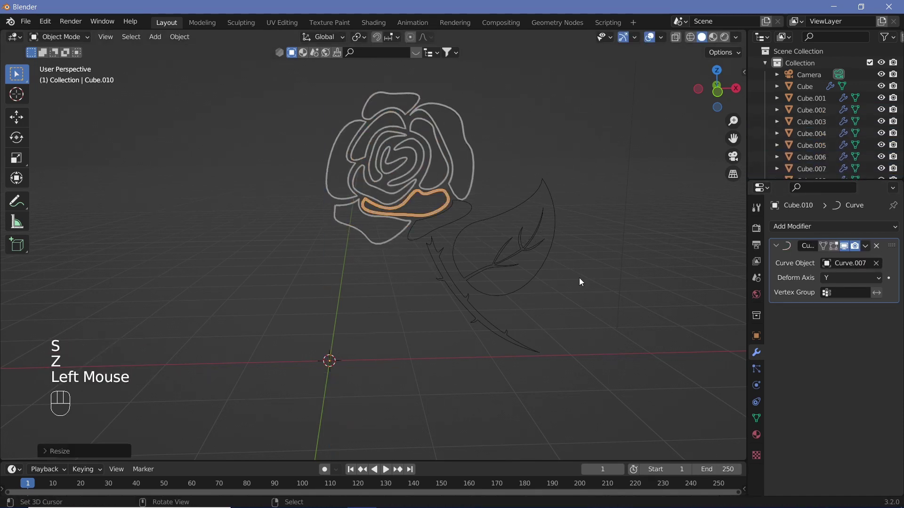
pyautogui.hotkey('shift', 'd')
pyautogui.press('Return')
pyautogui.click(876, 267)
pyautogui.hotkey('shift', 'd')
pyautogui.press('Return')
pyautogui.press('s')
pyautogui.click(430, 288)
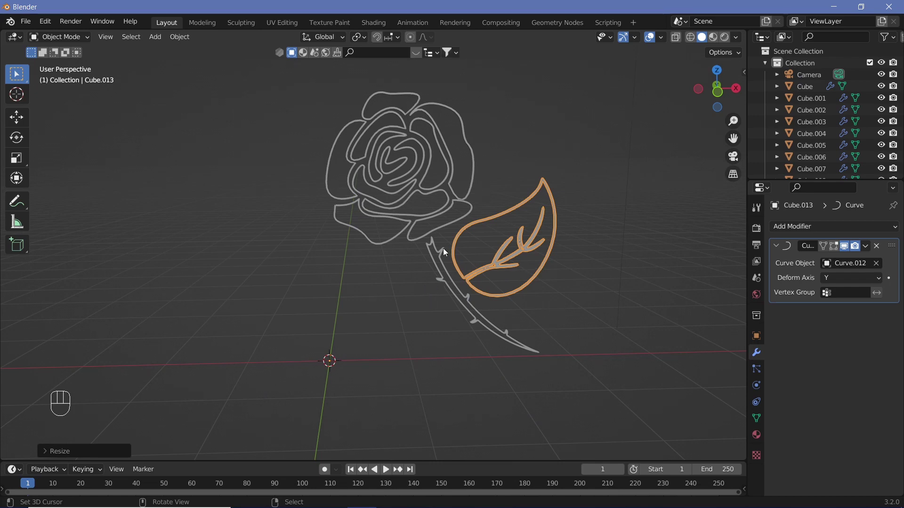
# - Select the base petal tube and enable Bloom and Screen Space Reflections in Eevee
pyautogui.moveTo(416, 256); pyautogui.dragTo(412, 255, button='middle')
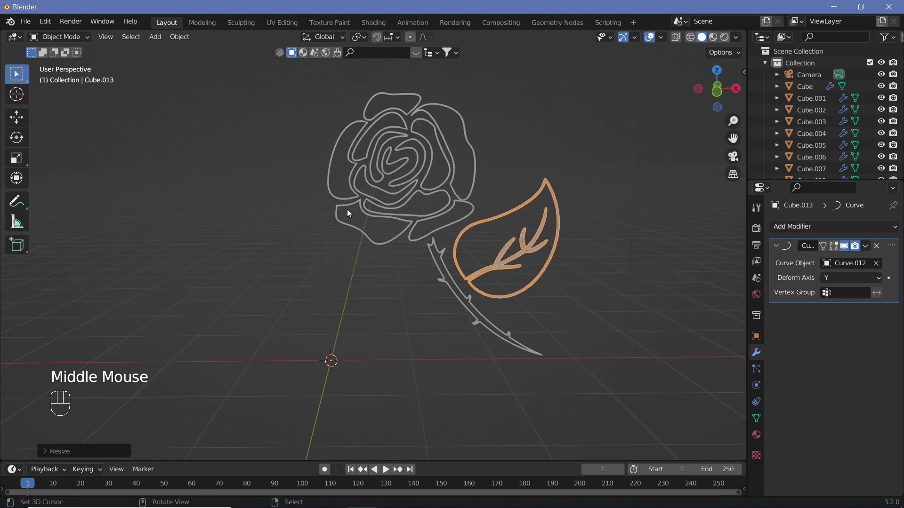
pyautogui.rightClick(397, 243)
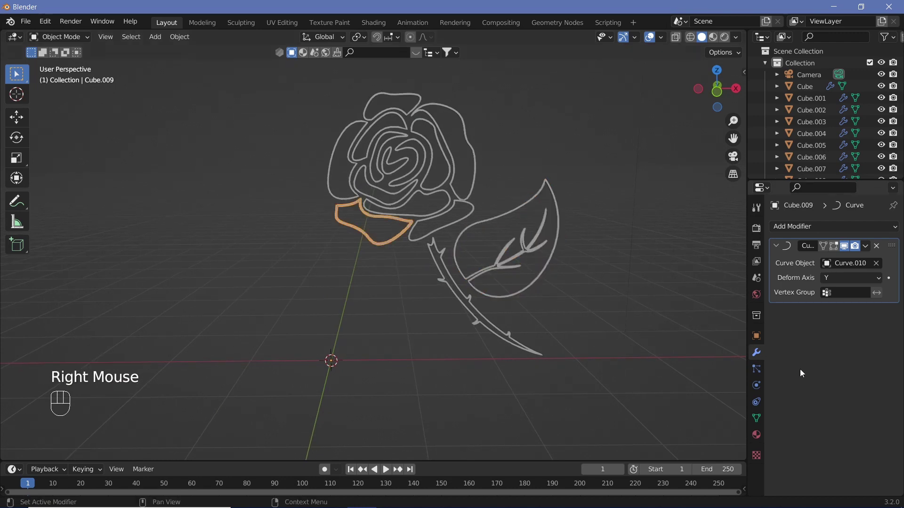
pyautogui.click(756, 435)
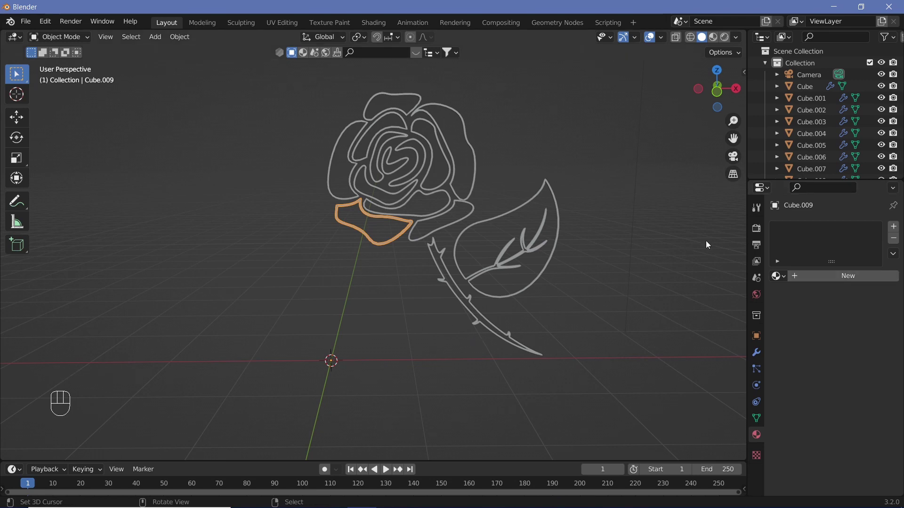
pyautogui.click(757, 231)
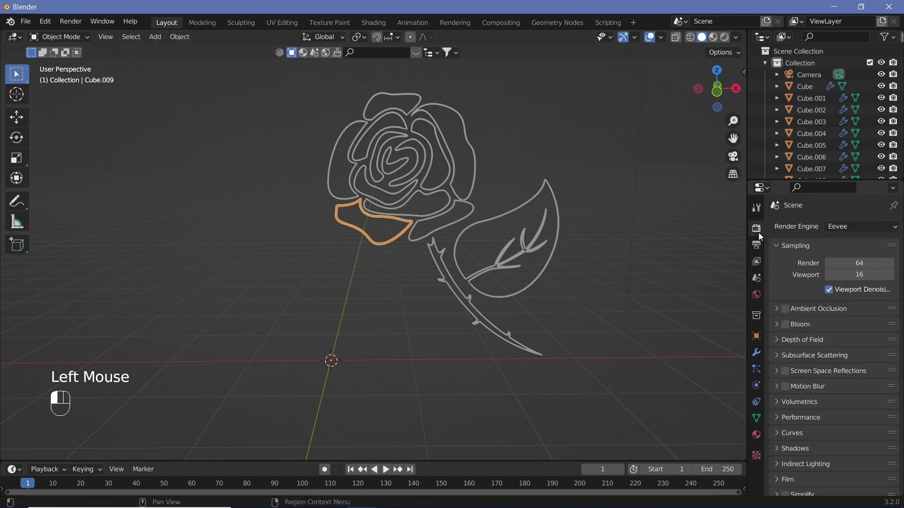
pyautogui.click(790, 324)
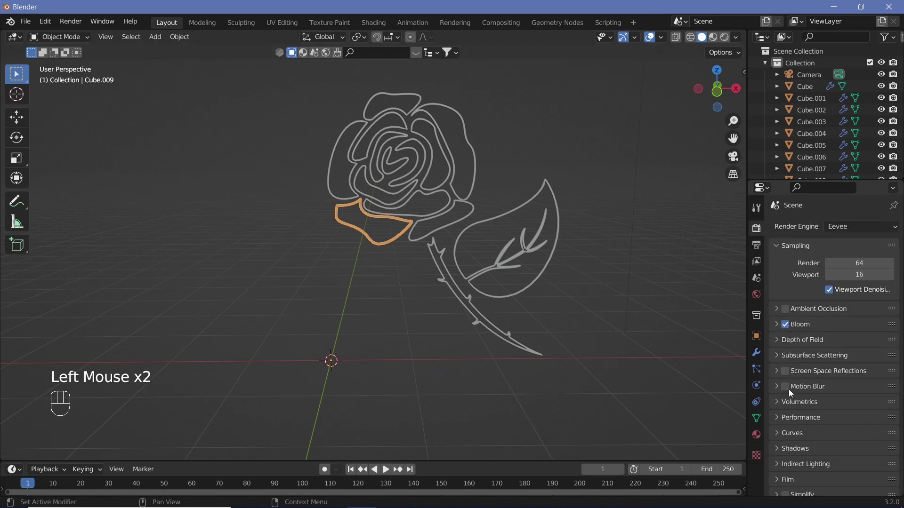
pyautogui.click(776, 328)
pyautogui.click(854, 406)
# - Set the bloom Clamp to 4.000 and Intensity to 0.030
pyautogui.click(854, 406)
pyautogui.write('4')
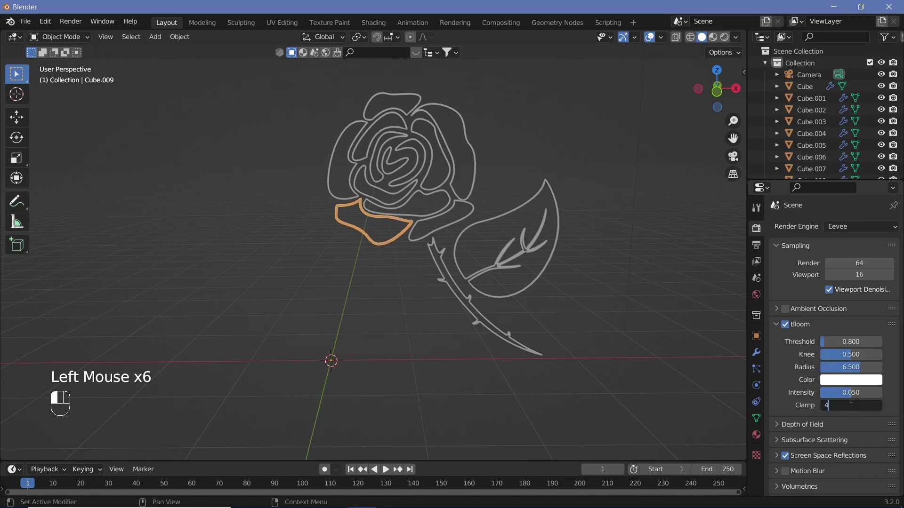
pyautogui.press('Return')
pyautogui.click(859, 393)
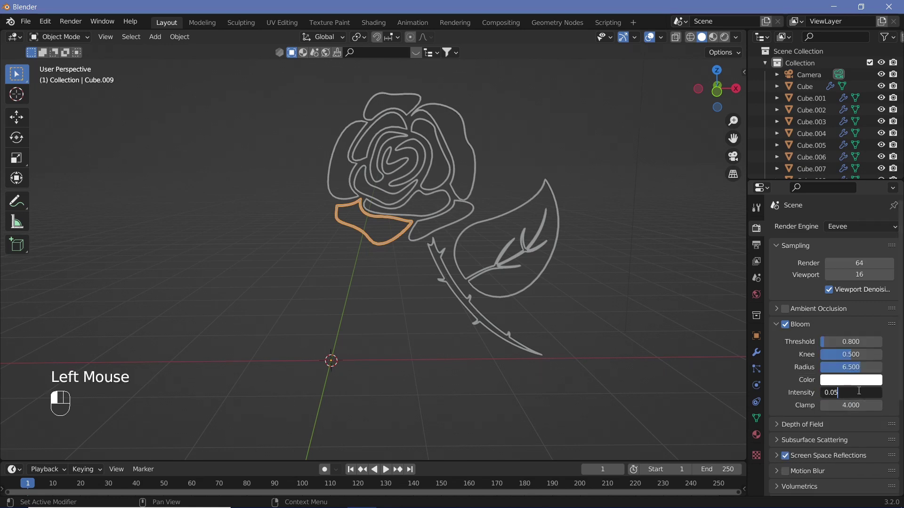
pyautogui.write('3')
pyautogui.press('Return')
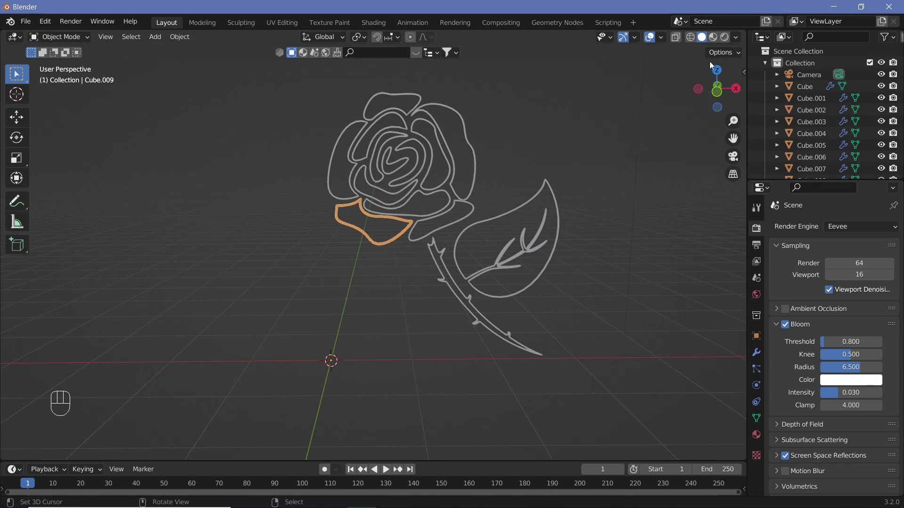
# - Switch to rendered shading and delete the scene's light
pyautogui.click(726, 38)
pyautogui.rightClick(634, 187)
pyautogui.keyDown('ctrl'); pyautogui.moveTo(658, 159); pyautogui.dragTo(501, 205, button='middle'); pyautogui.keyUp('ctrl')
pyautogui.press('x')
pyautogui.click(564, 218)
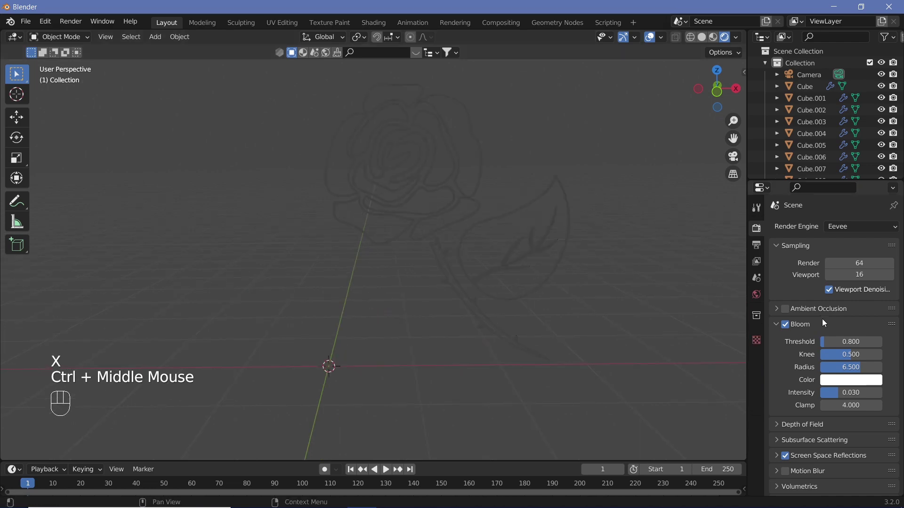
# - Darken the World background colour to near-black (V 0.002) and select the Cube outline
pyautogui.click(758, 295)
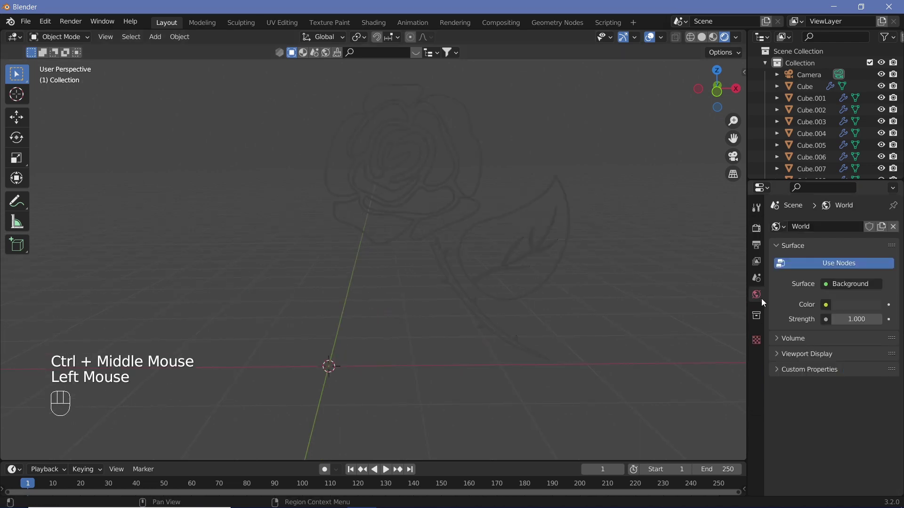
pyautogui.click(841, 306)
pyautogui.moveTo(871, 205); pyautogui.dragTo(873, 218)
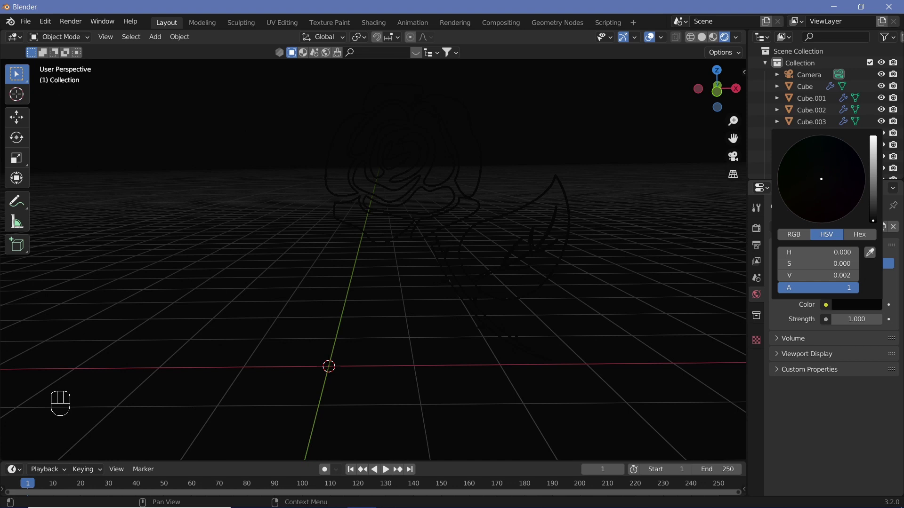
pyautogui.rightClick(329, 188)
# - Create a new material for the Cube and show it in a Shader Editor beside the 3D view, with Principled BSDF selected
pyautogui.click(756, 436)
pyautogui.click(830, 278)
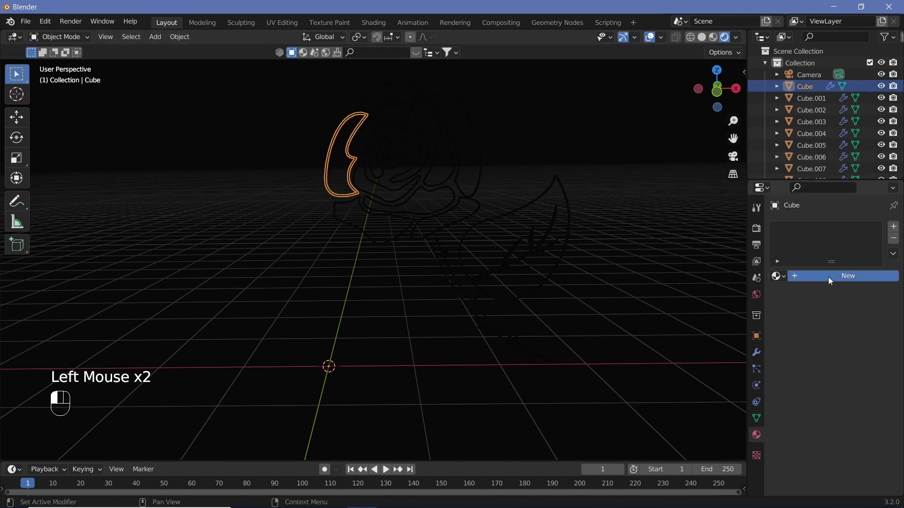
pyautogui.moveTo(743, 30); pyautogui.dragTo(558, 33)
pyautogui.click(570, 38)
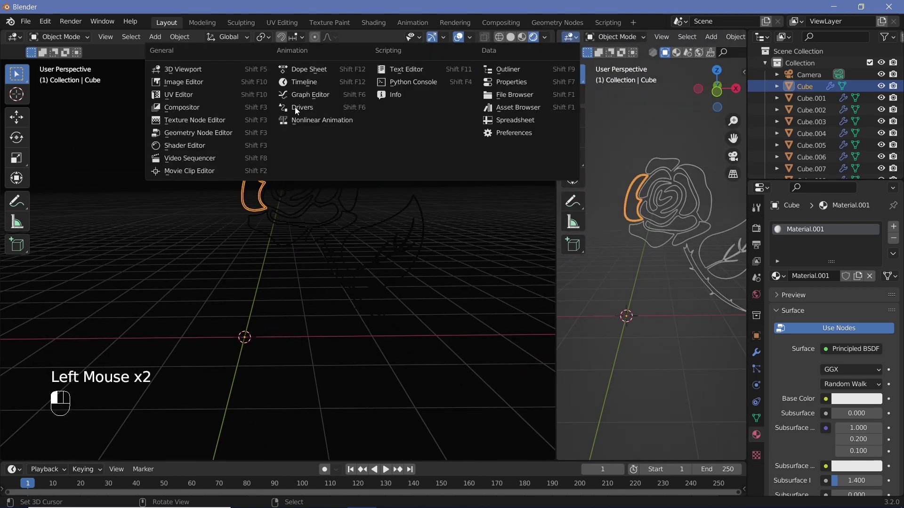
pyautogui.click(185, 145)
pyautogui.press('n')
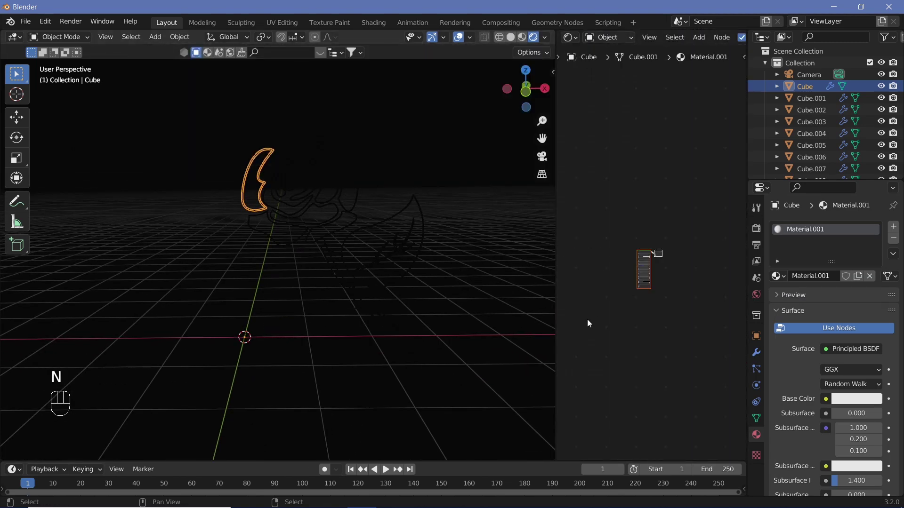
pyautogui.keyDown('ctrl'); pyautogui.moveTo(654, 365); pyautogui.dragTo(672, 165, button='middle'); pyautogui.keyUp('ctrl')
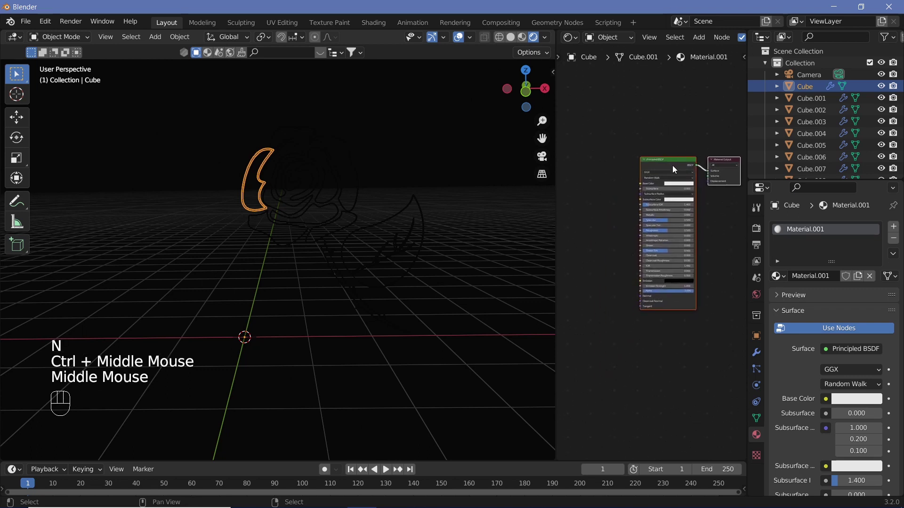
pyautogui.click(671, 165)
# - Replace Principled BSDF with an Emission node linked to the Material Output Surface
pyautogui.press('x')
pyautogui.hotkey('shift', 'a')
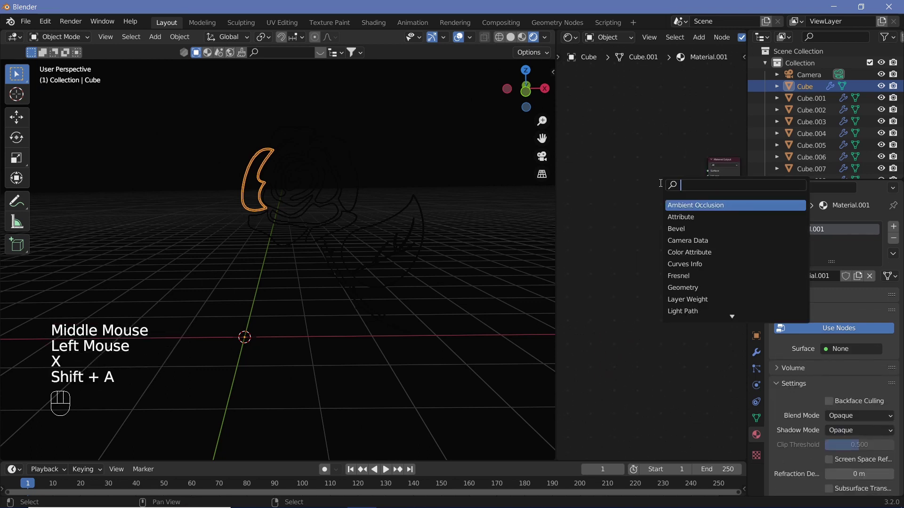
pyautogui.write('emiss')
pyautogui.click(678, 206)
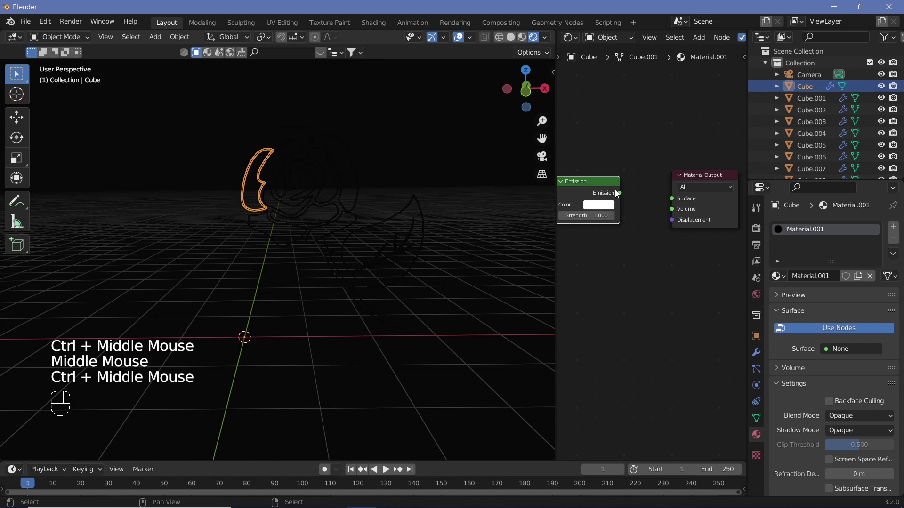
pyautogui.click(620, 194)
pyautogui.moveTo(619, 193); pyautogui.dragTo(680, 199)
pyautogui.moveTo(617, 267); pyautogui.dragTo(678, 283, button='middle')
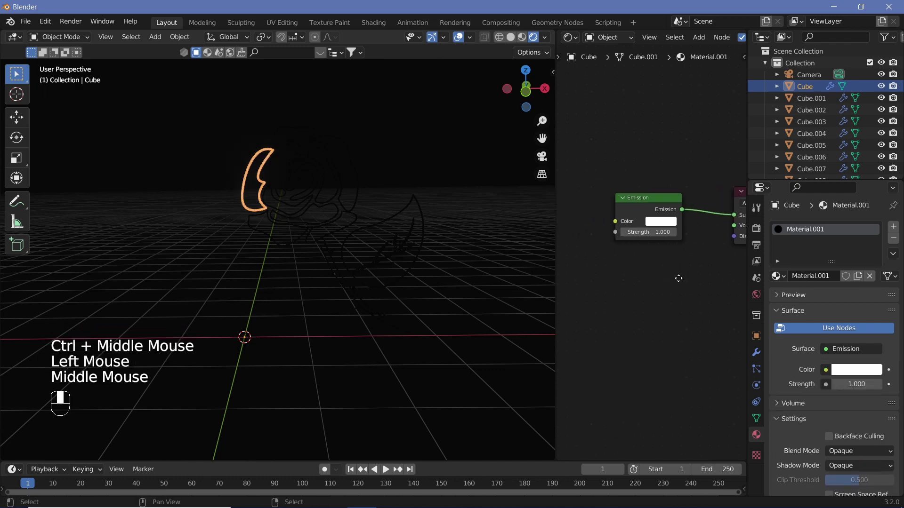
# - Set the Emission colour to hot pink and Strength to 10, then turn viewport overlays back on
pyautogui.click(667, 225)
pyautogui.click(702, 151)
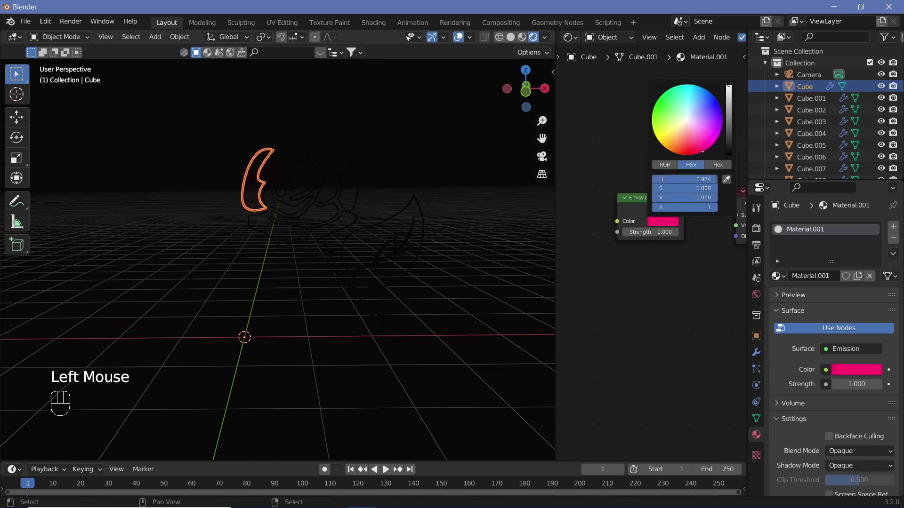
pyautogui.click(650, 232)
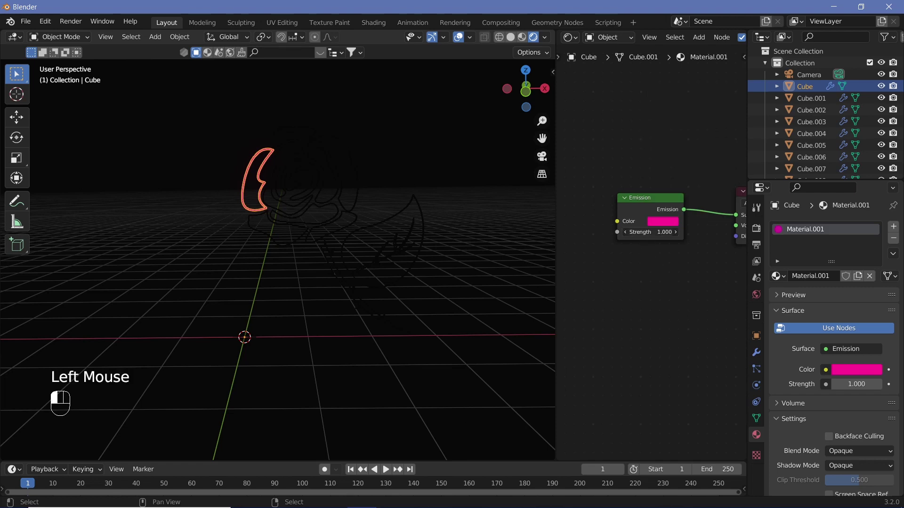
pyautogui.write('10')
pyautogui.press('Return')
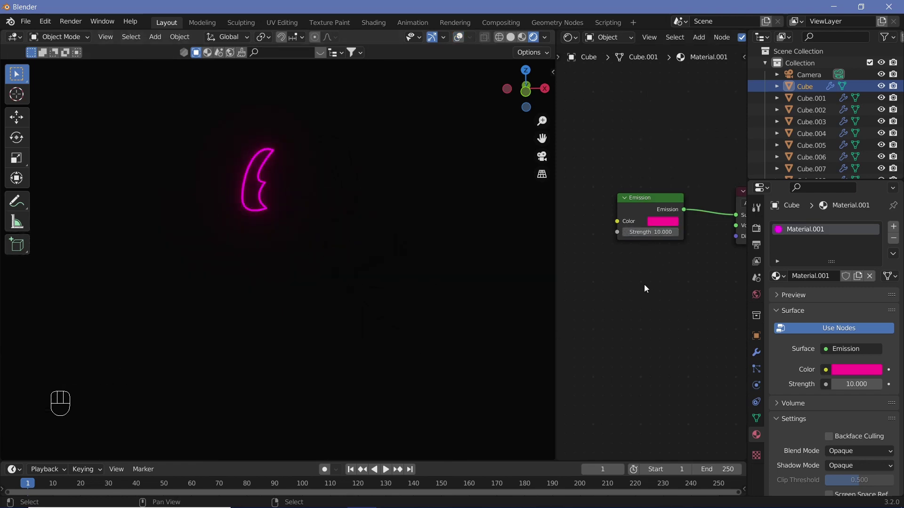
pyautogui.click(662, 221)
pyautogui.click(701, 142)
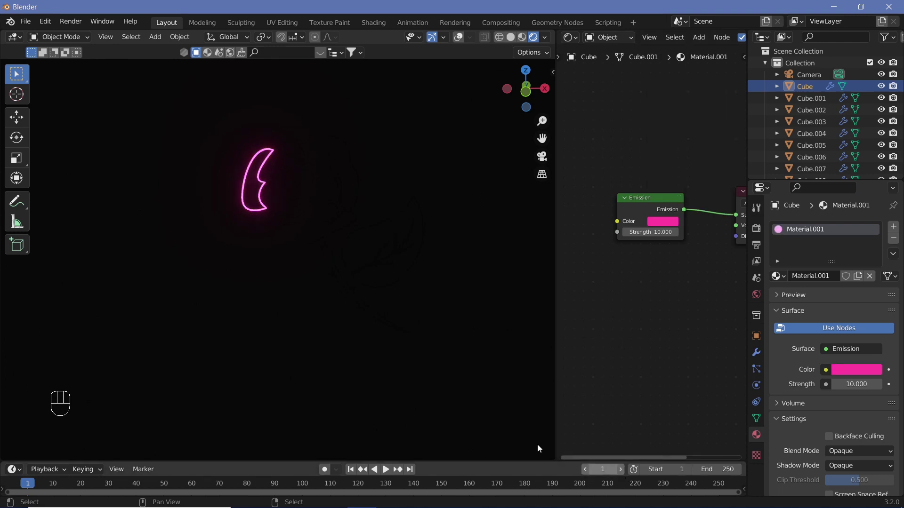
pyautogui.click(458, 37)
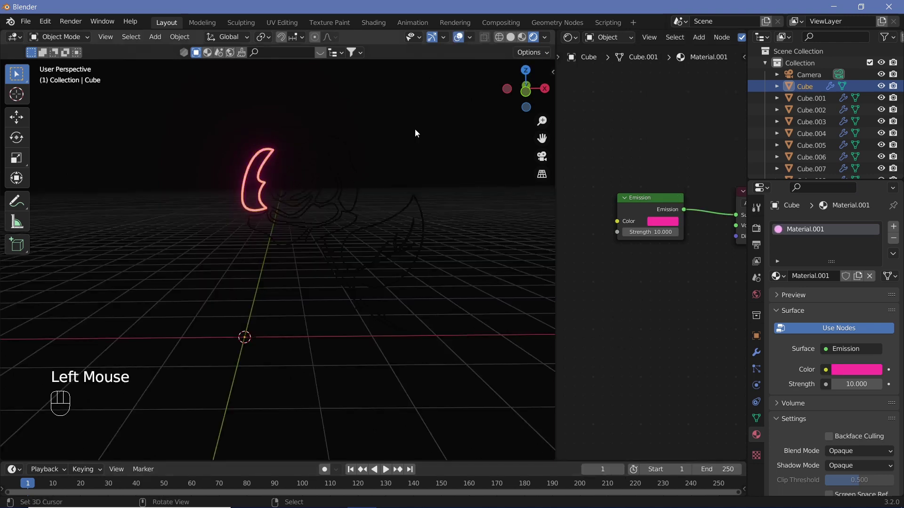
# - Select all the rose outline pieces, with the pink Cube as the active object
pyautogui.rightClick(304, 241)
pyautogui.keyDown('shift'); pyautogui.rightClick(300, 220); pyautogui.keyUp('shift')
pyautogui.keyDown('shift'); pyautogui.rightClick(300, 213); pyautogui.keyUp('shift')
pyautogui.keyDown('shift'); pyautogui.rightClick(282, 142); pyautogui.keyUp('shift')
pyautogui.keyDown('shift'); pyautogui.rightClick(306, 132); pyautogui.keyUp('shift')
pyautogui.keyDown('shift'); pyautogui.rightClick(332, 150); pyautogui.keyUp('shift')
pyautogui.keyDown('shift'); pyautogui.rightClick(344, 184); pyautogui.keyUp('shift')
pyautogui.keyDown('shift'); pyautogui.rightClick(313, 170); pyautogui.keyUp('shift')
pyautogui.keyDown('shift'); pyautogui.rightClick(292, 188); pyautogui.keyUp('shift')
pyautogui.keyDown('shift'); pyautogui.rightClick(271, 163); pyautogui.keyUp('shift')
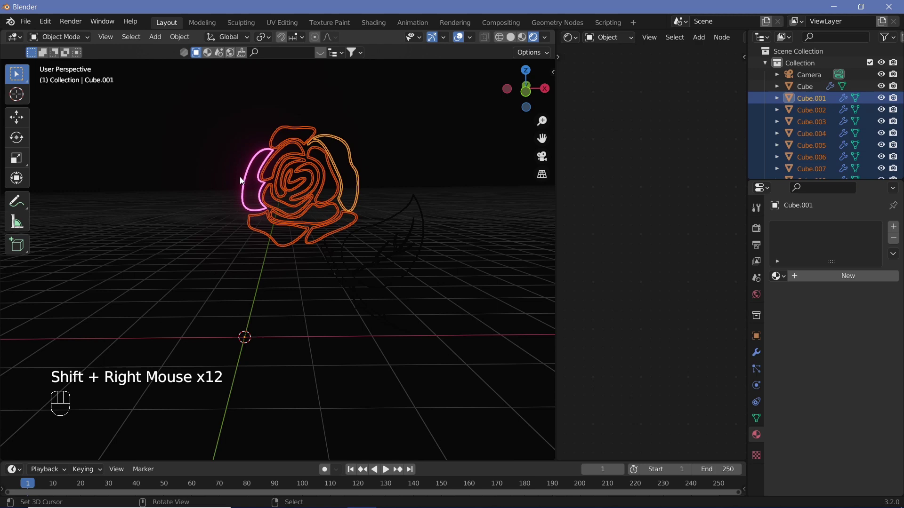
pyautogui.keyDown('shift'); pyautogui.rightClick(246, 182); pyautogui.keyUp('shift')
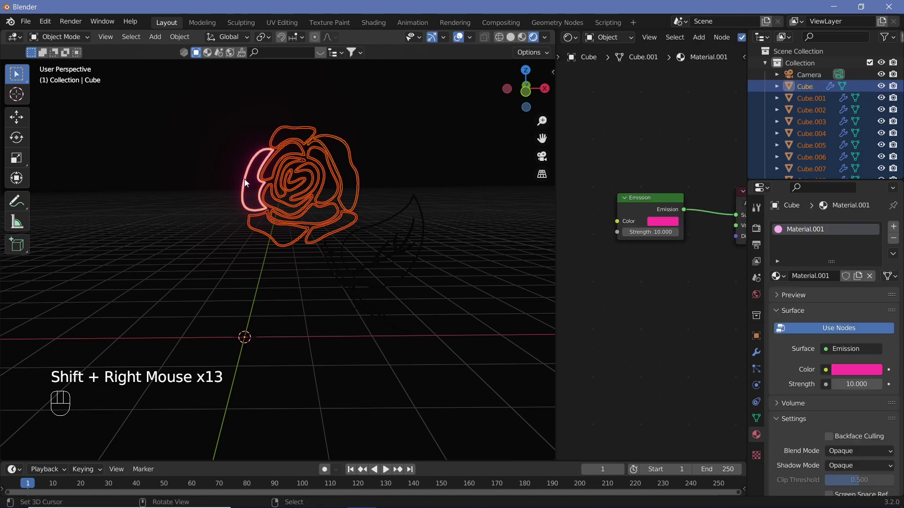
# - Link the Cube's Material.001 to the selected outlines with Ctrl+L, then select the stem
pyautogui.hotkey('ctrl', 'l')
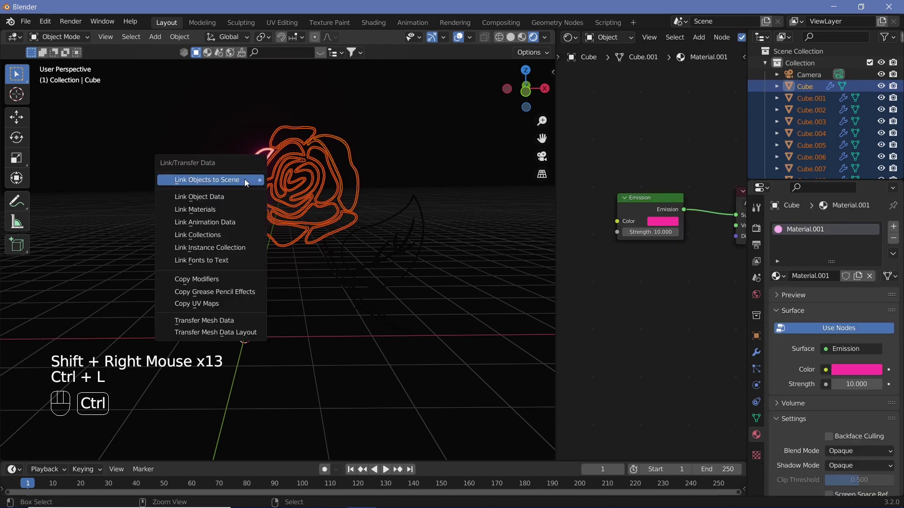
pyautogui.click(242, 207)
pyautogui.click(459, 38)
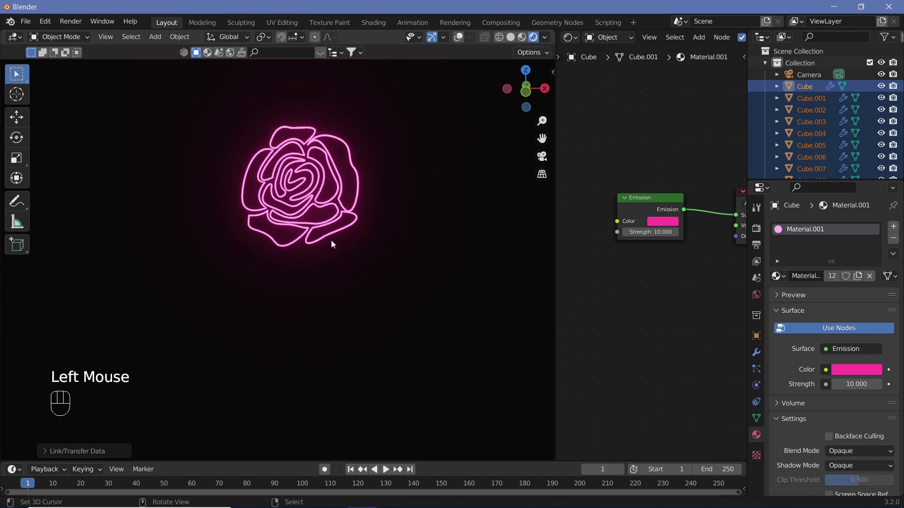
pyautogui.click(459, 41)
pyautogui.rightClick(333, 267)
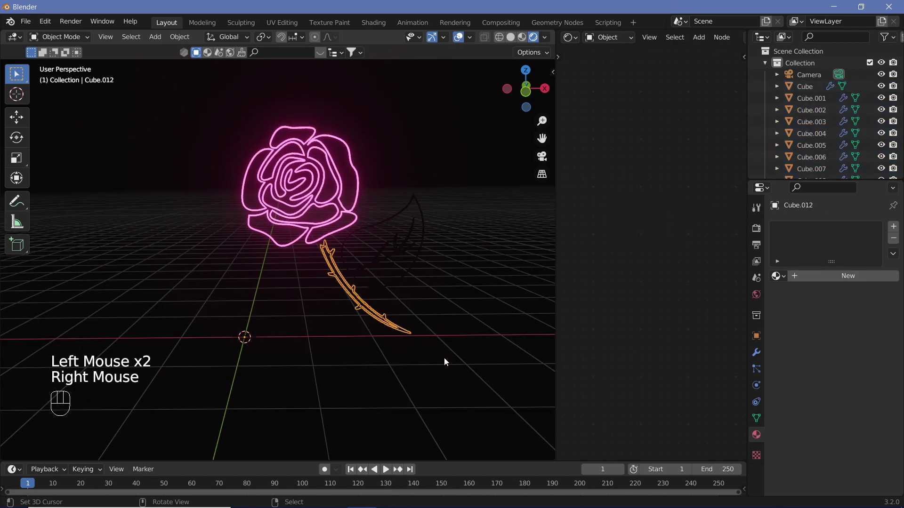
# - Assign Material.001 to the stem and make it a single-user copy, Material.003
pyautogui.click(848, 276)
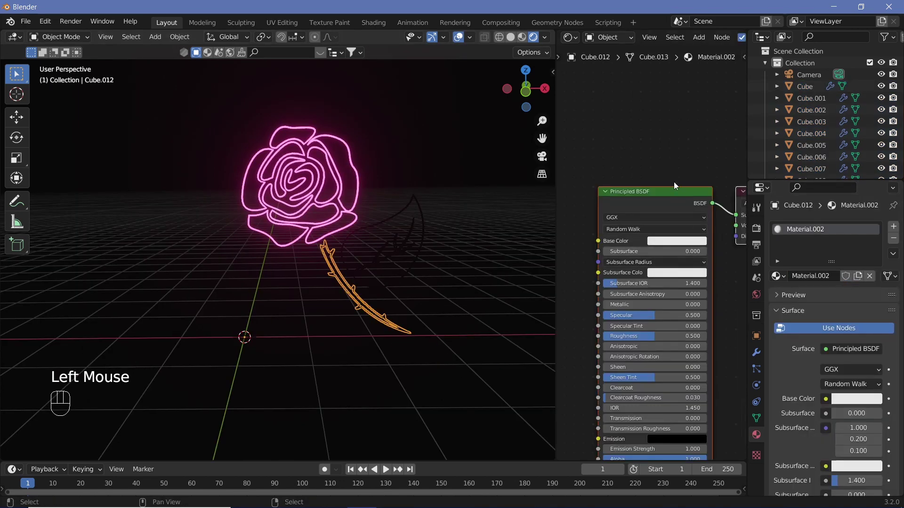
pyautogui.hotkey('ctrl', 'z')
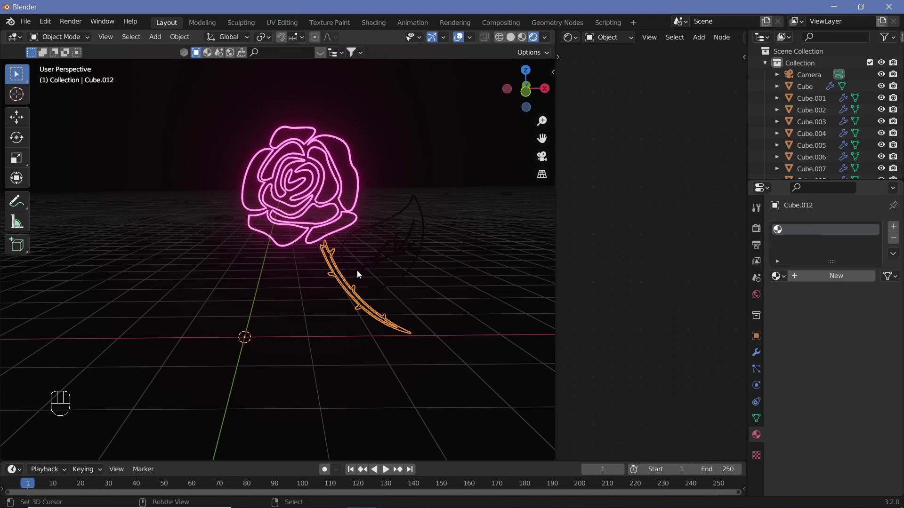
pyautogui.click(779, 277)
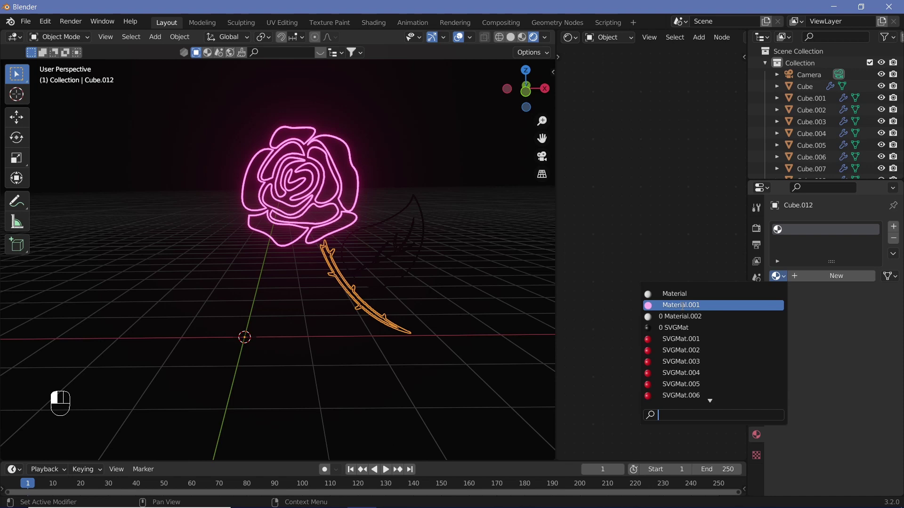
pyautogui.click(714, 308)
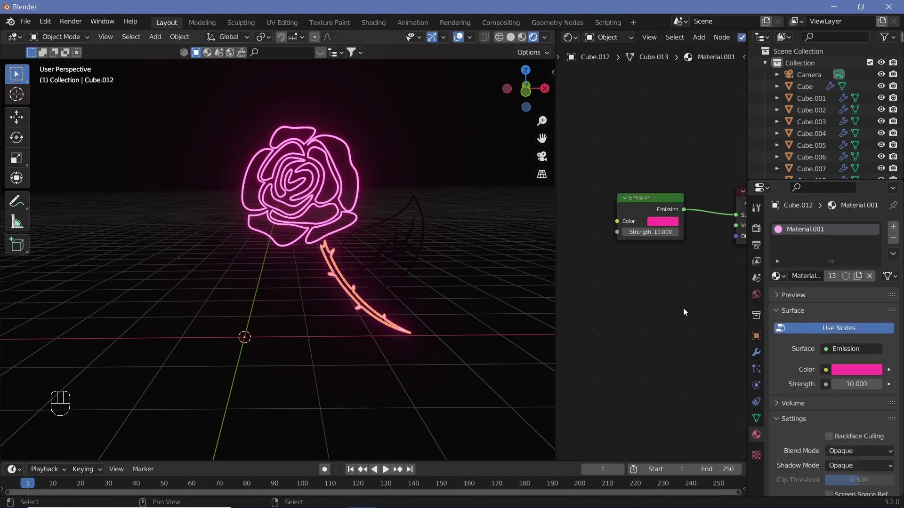
pyautogui.click(859, 276)
# - Recolour the stem's Emission to yellow-green and preview the glow without overlays
pyautogui.click(663, 226)
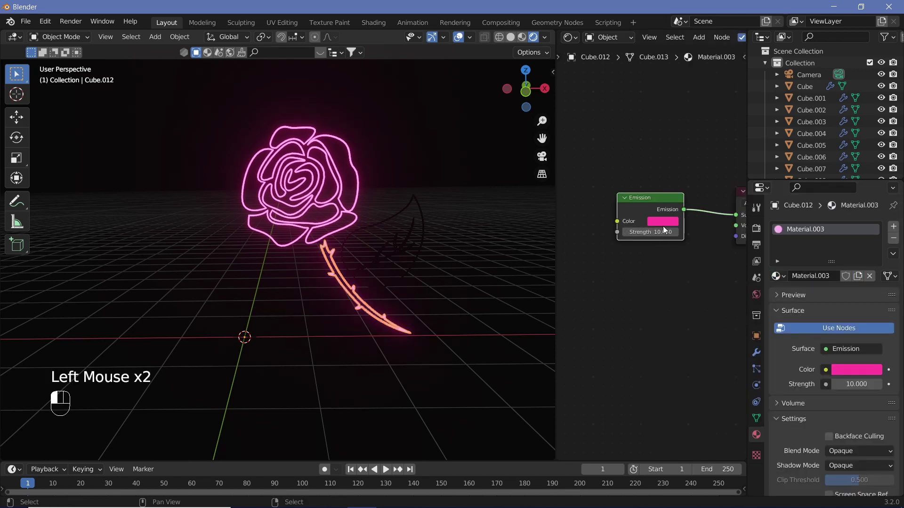
pyautogui.click(663, 222)
pyautogui.moveTo(684, 143); pyautogui.dragTo(682, 144)
pyautogui.moveTo(732, 113); pyautogui.dragTo(729, 87)
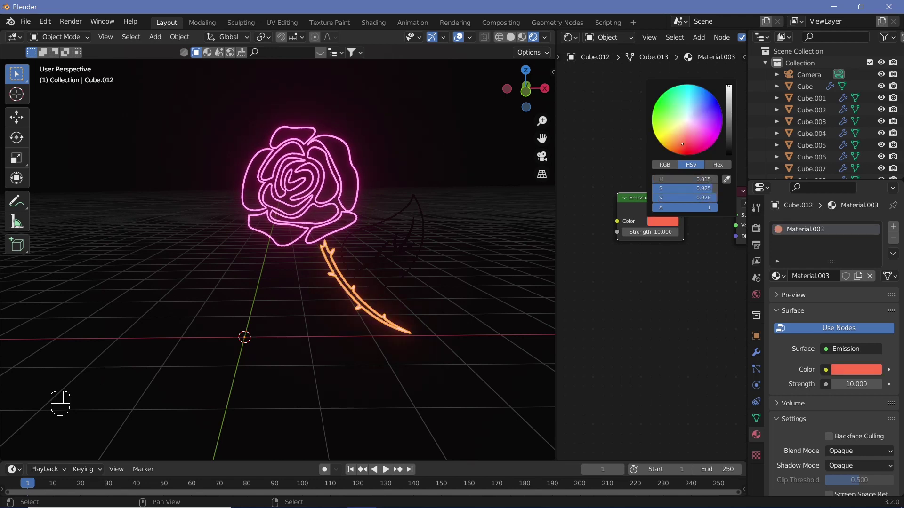
pyautogui.click(672, 111)
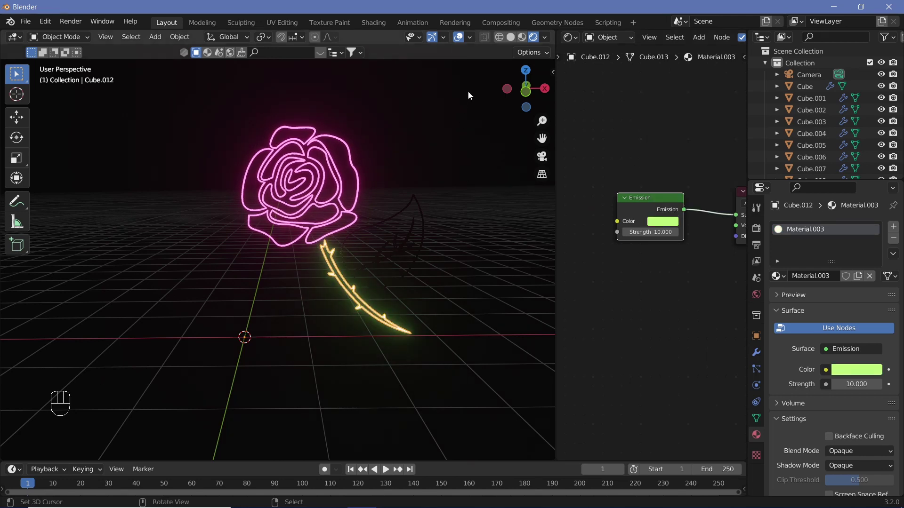
pyautogui.click(455, 38)
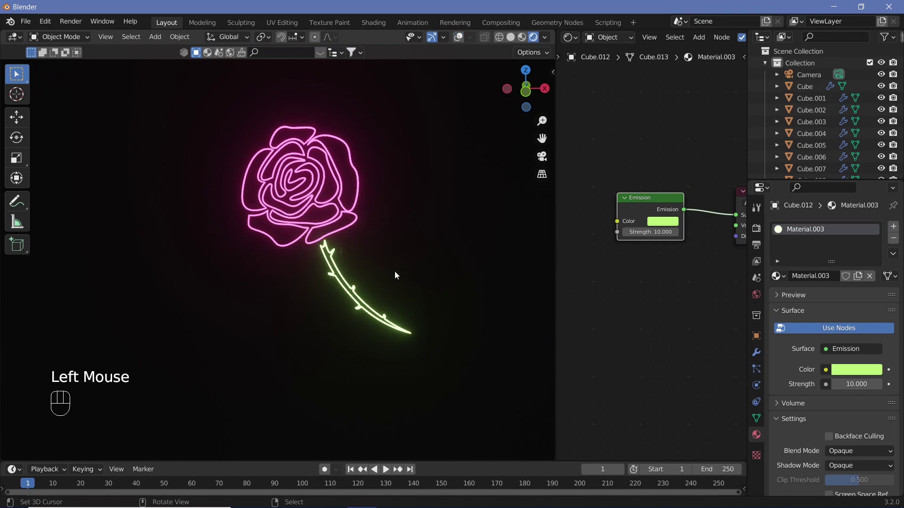
# - Assign the emission Material.004 to the leaf outline and set its colour to green
pyautogui.rightClick(411, 231)
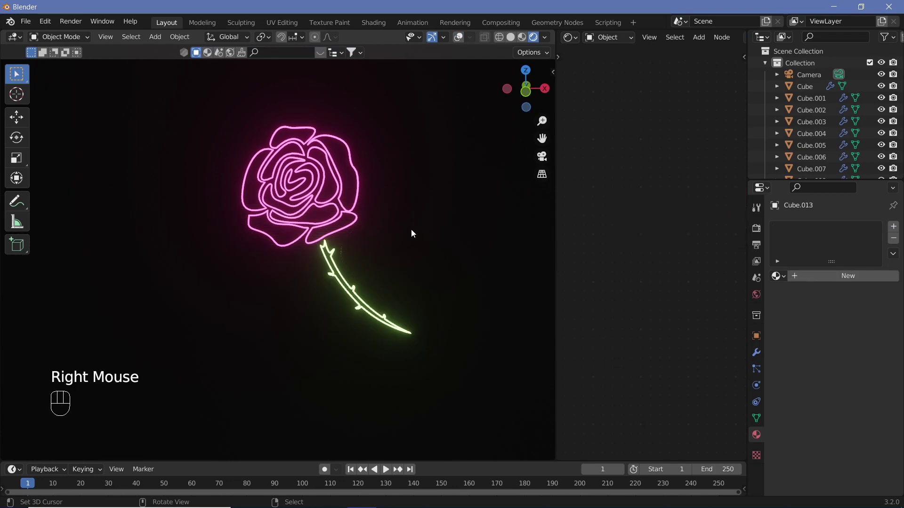
pyautogui.click(778, 275)
pyautogui.click(699, 317)
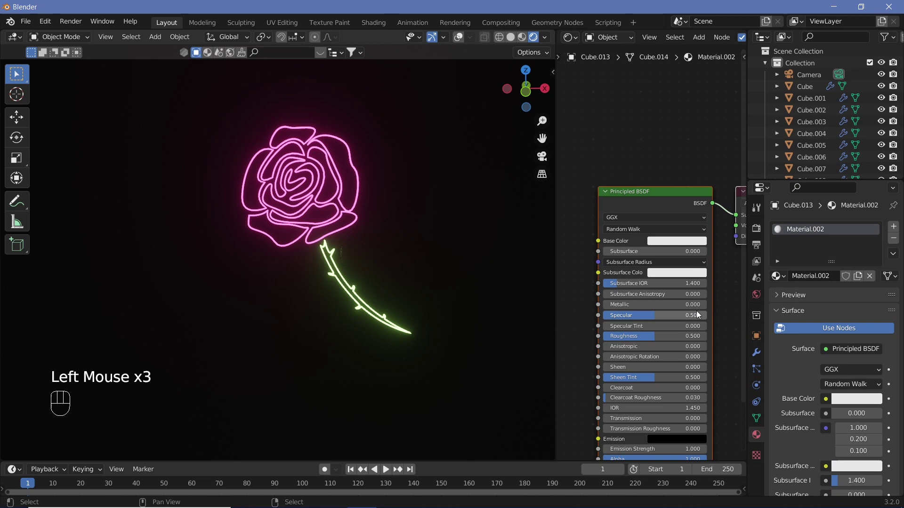
pyautogui.click(778, 276)
pyautogui.click(698, 337)
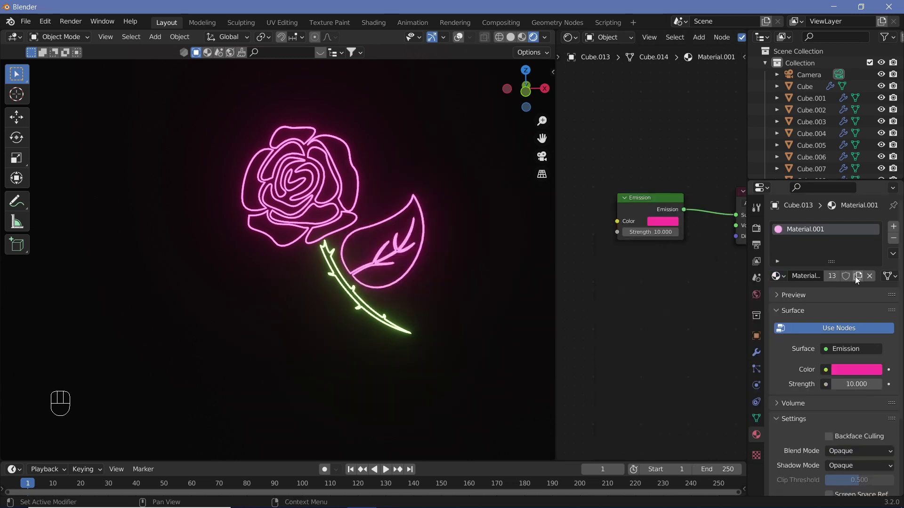
pyautogui.click(654, 221)
pyautogui.click(656, 100)
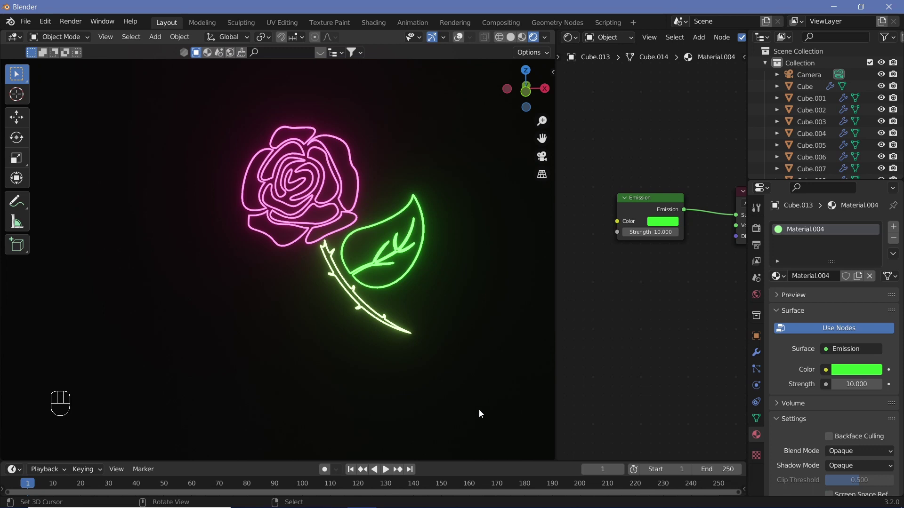
# - Enlarge the timeline and set the animation's End frame to 210
pyautogui.moveTo(531, 463); pyautogui.dragTo(588, 349)
pyautogui.moveTo(652, 405); pyautogui.dragTo(678, 448, button='middle')
pyautogui.moveTo(719, 360); pyautogui.dragTo(719, 360)
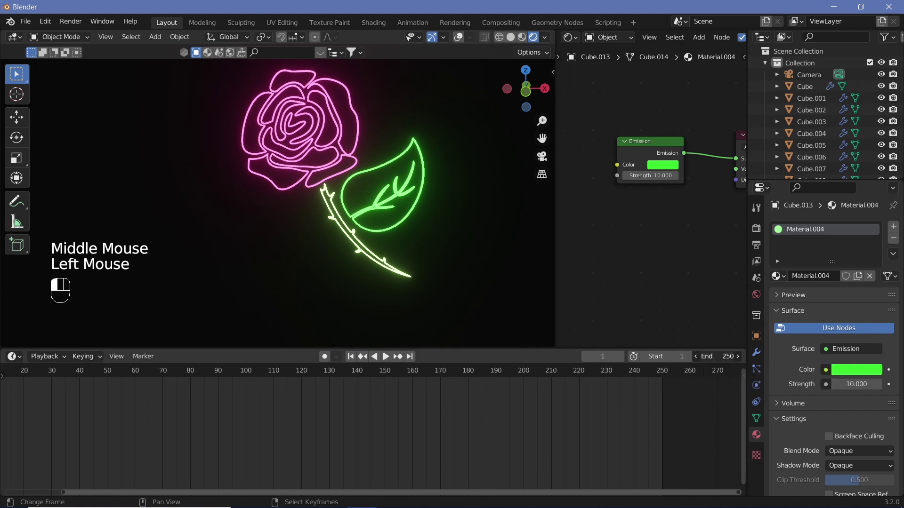
pyautogui.write('210')
pyautogui.press('Return')
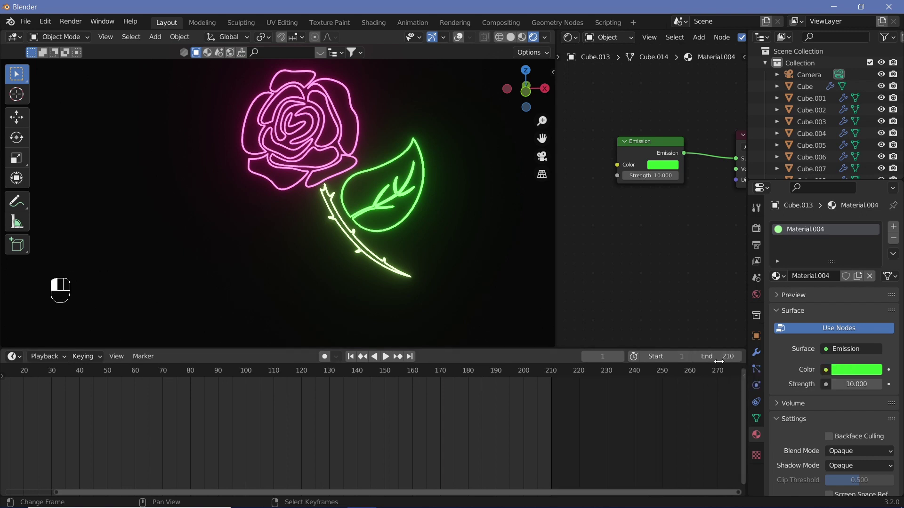
# - Set the Frame Rate to 30 fps and go to frame 180
pyautogui.click(756, 246)
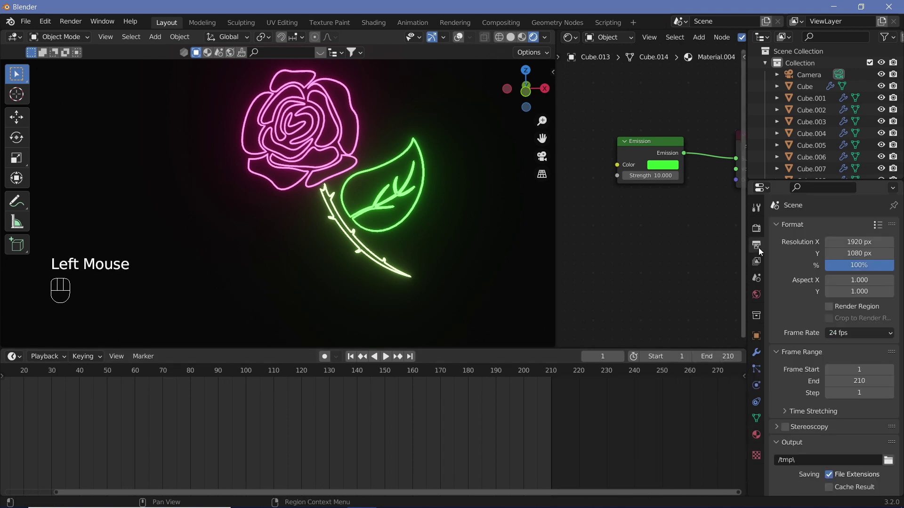
pyautogui.click(834, 334)
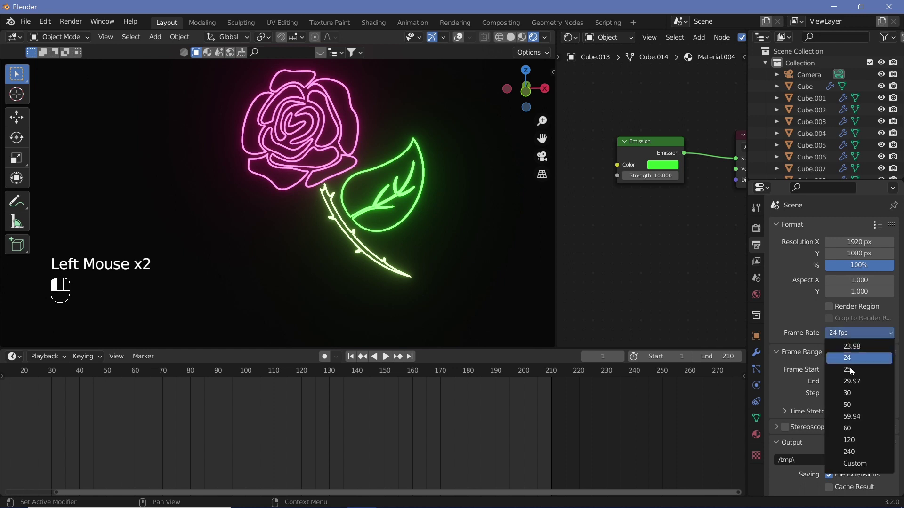
pyautogui.click(856, 393)
pyautogui.moveTo(438, 422); pyautogui.dragTo(476, 424, button='middle')
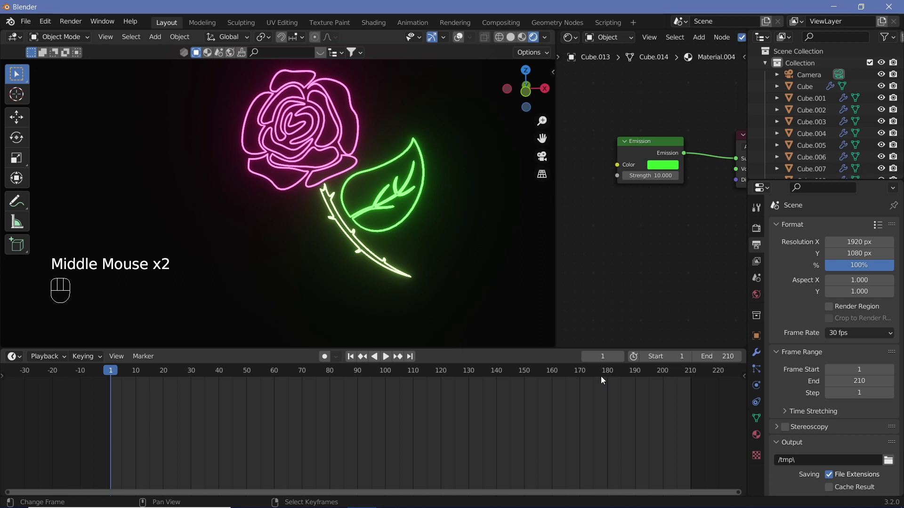
pyautogui.click(608, 374)
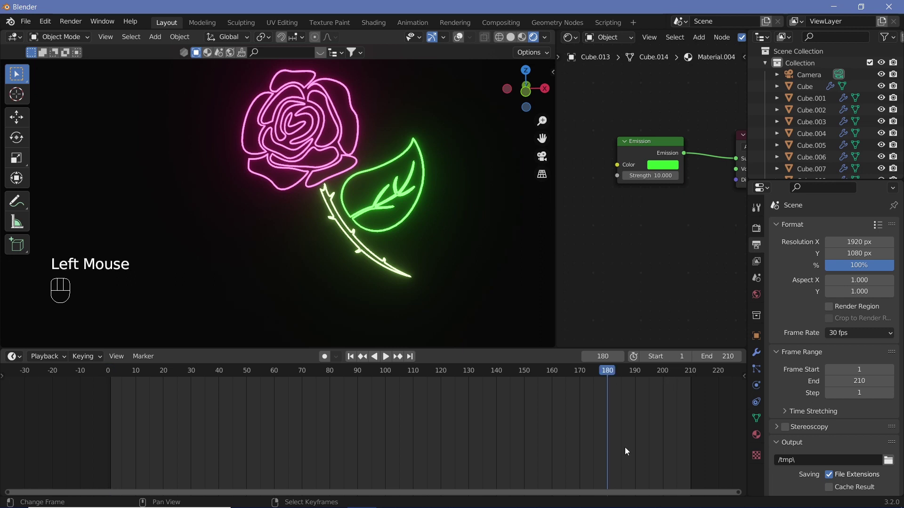
# - Box-select all rose pieces, insert a Scale keyframe at frame 180, then go to frame 15
pyautogui.click(459, 42)
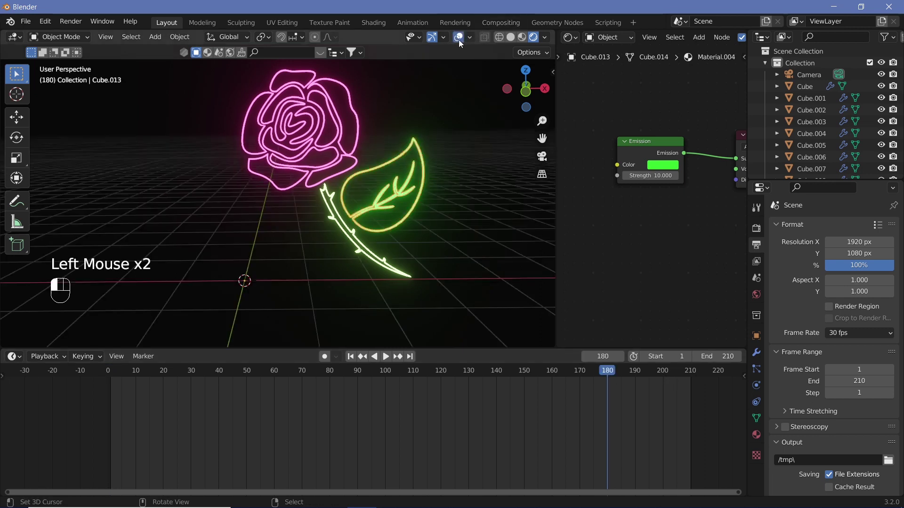
pyautogui.rightClick(248, 122)
pyautogui.press('b')
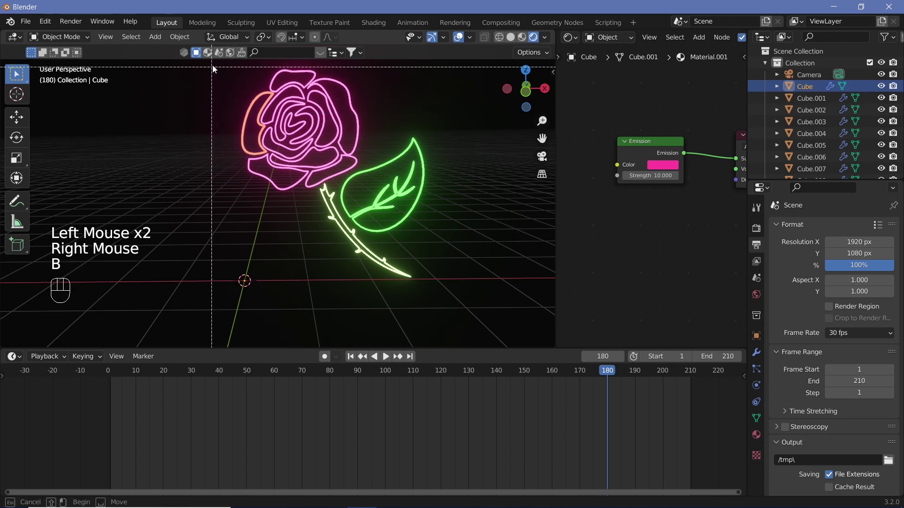
pyautogui.moveTo(212, 68); pyautogui.dragTo(451, 288)
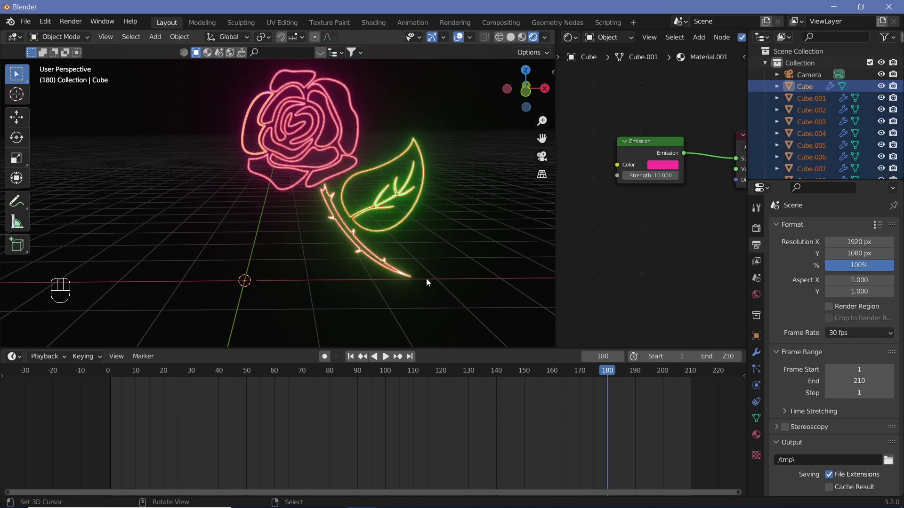
pyautogui.press('i')
pyautogui.click(420, 292)
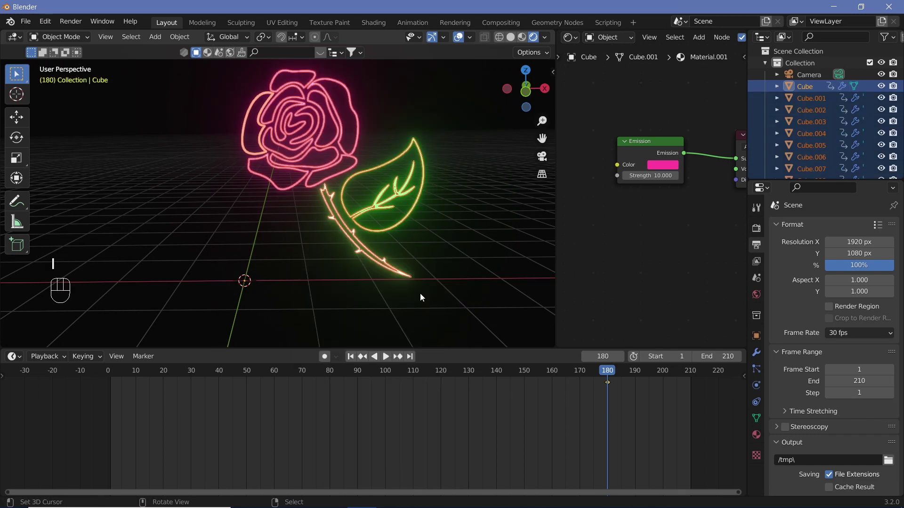
pyautogui.click(149, 374)
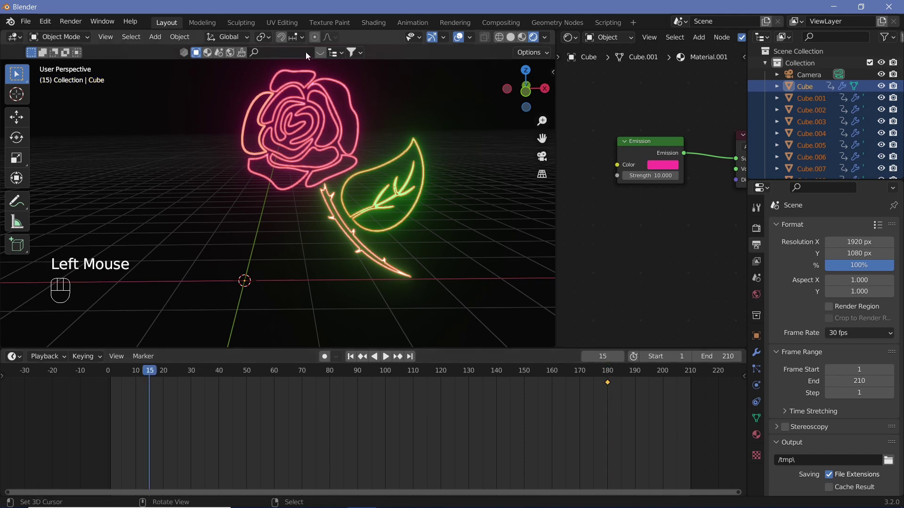
# - Set the pivot point to Individual Origins and select the stem, lower petals and leaf
pyautogui.click(266, 37)
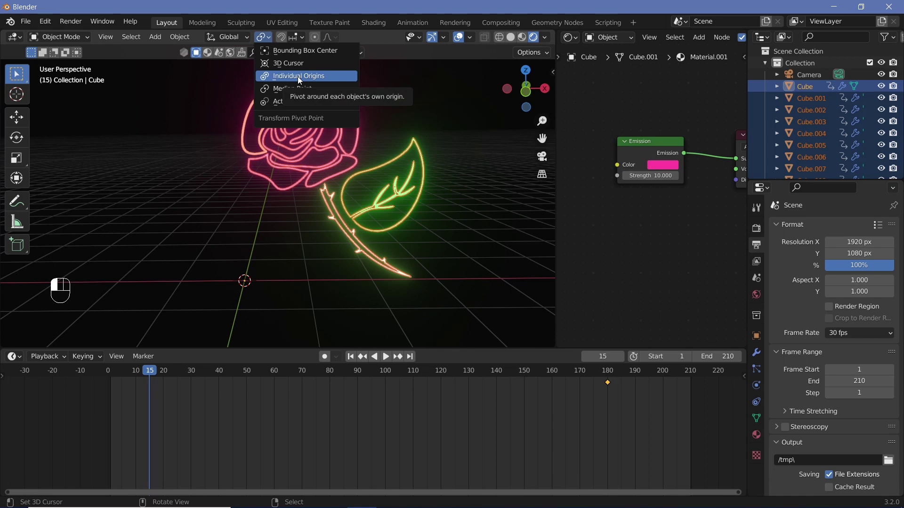
pyautogui.press('a')
pyautogui.press('a')
pyautogui.press('a')
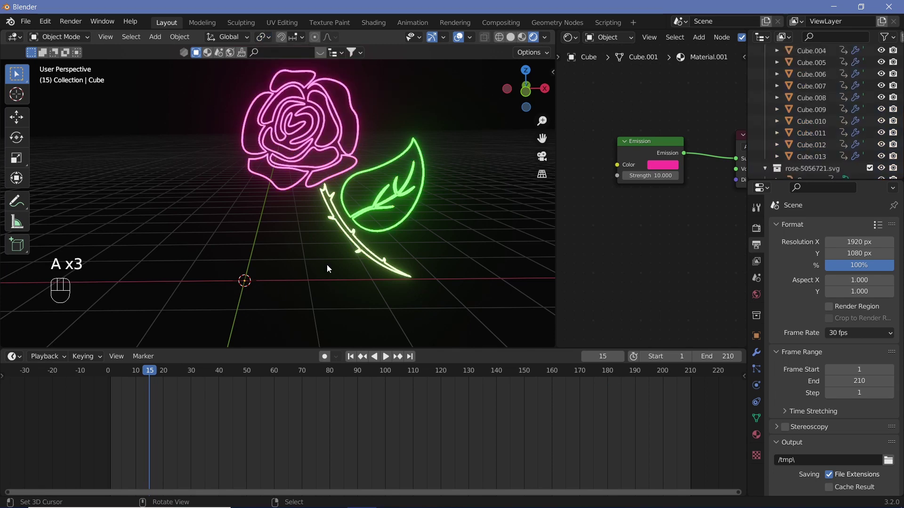
pyautogui.rightClick(332, 216)
pyautogui.keyDown('shift'); pyautogui.rightClick(311, 171); pyautogui.keyUp('shift')
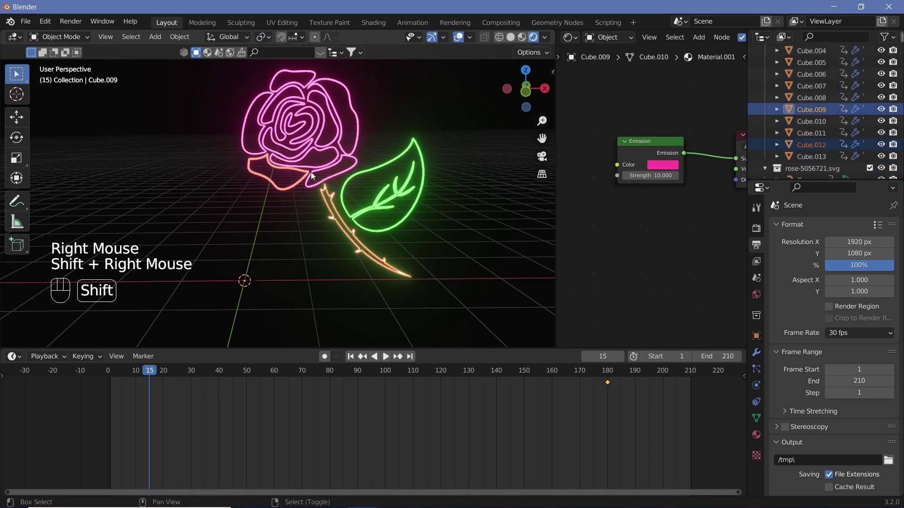
pyautogui.keyDown('shift'); pyautogui.rightClick(316, 169); pyautogui.keyUp('shift')
pyautogui.keyDown('shift'); pyautogui.rightClick(324, 165); pyautogui.keyUp('shift')
pyautogui.keyDown('shift'); pyautogui.rightClick(355, 180); pyautogui.keyUp('shift')
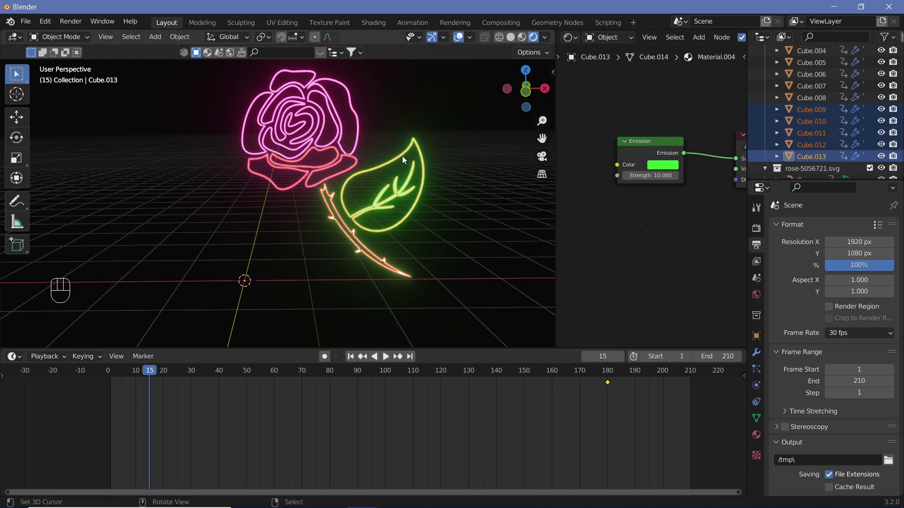
# - Box-select all rose tubes while toggling the rose-5056721.svg collection's exclude checkbox off and on
pyautogui.scroll(-2, 821, 120)
pyautogui.click(869, 131)
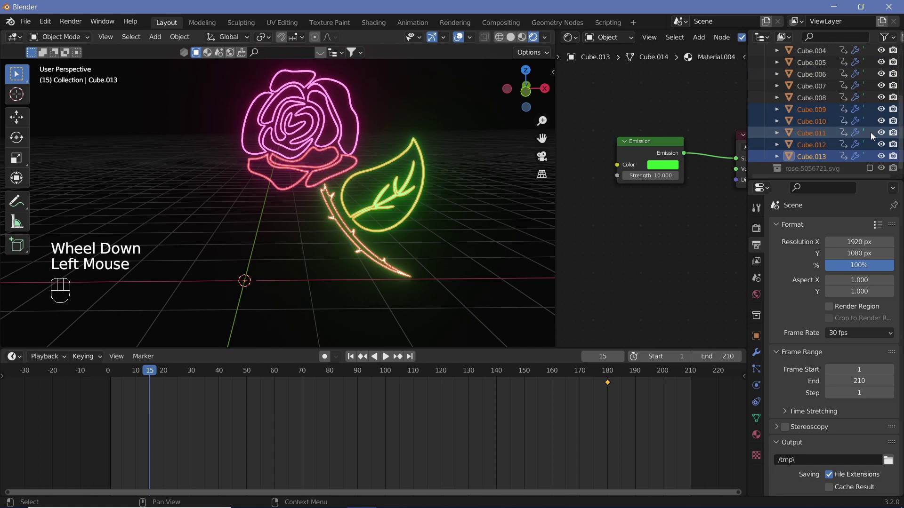
pyautogui.press('b')
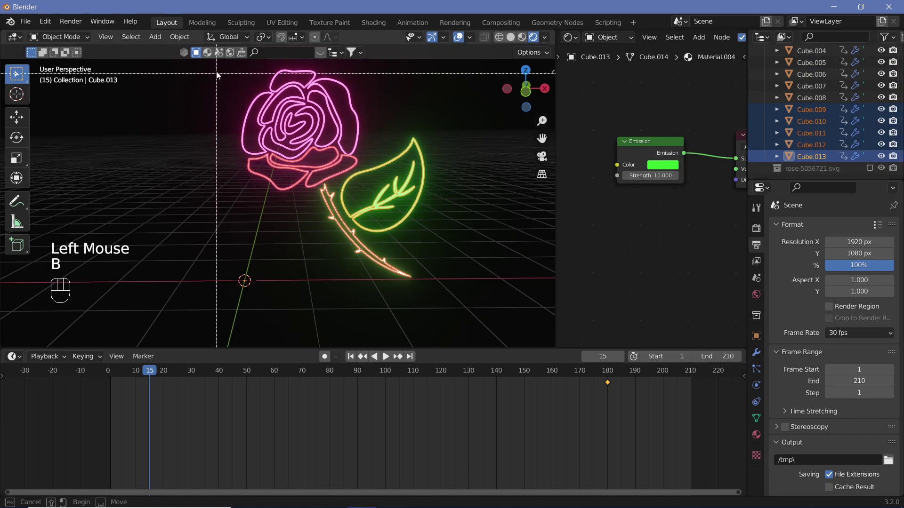
pyautogui.moveTo(218, 66); pyautogui.dragTo(441, 292)
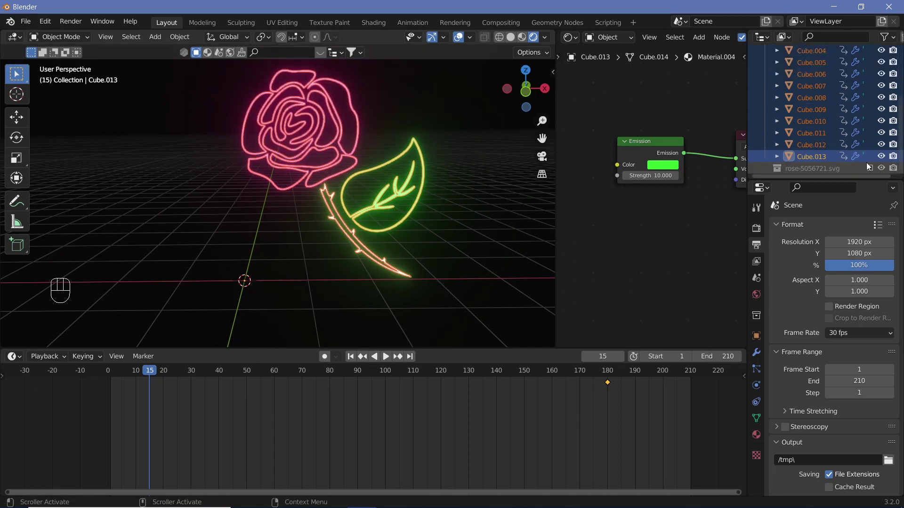
pyautogui.click(868, 167)
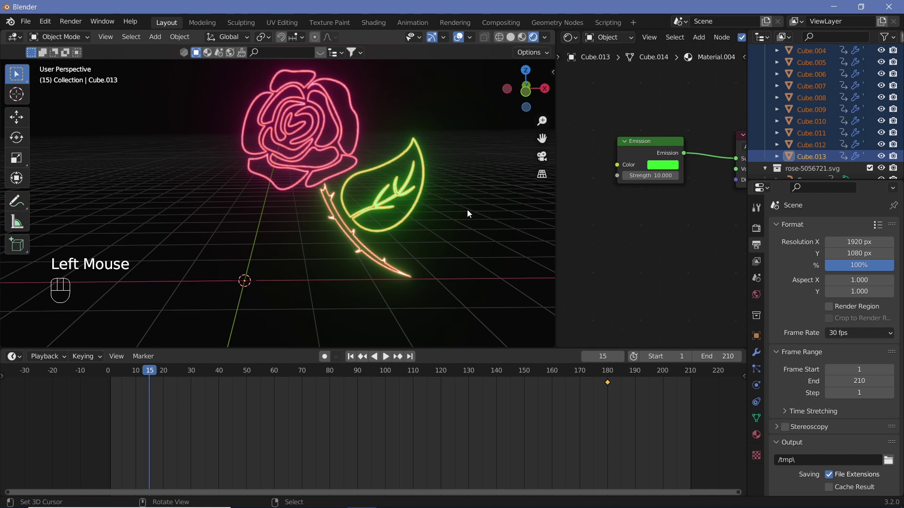
pyautogui.scroll(-2, 827, 153)
pyautogui.click(871, 133)
pyautogui.scroll(-1, 871, 170)
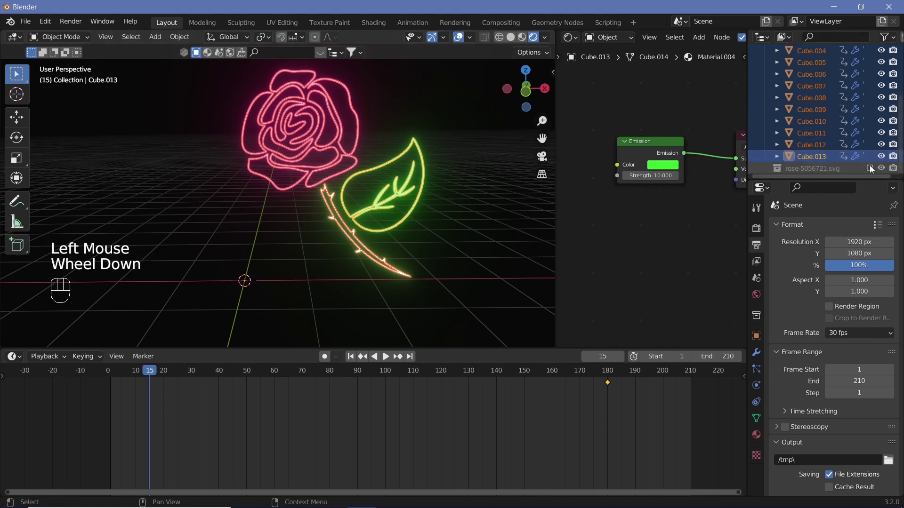
pyautogui.click(870, 168)
# - Scale the rose pieces to 0 on Z and keyframe Scale at frame 15
pyautogui.press('s')
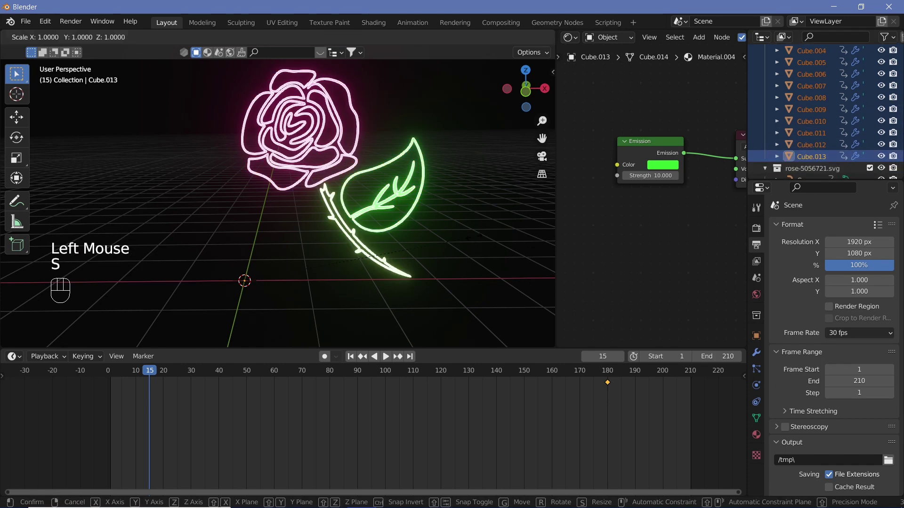
pyautogui.press('z')
pyautogui.press('0')
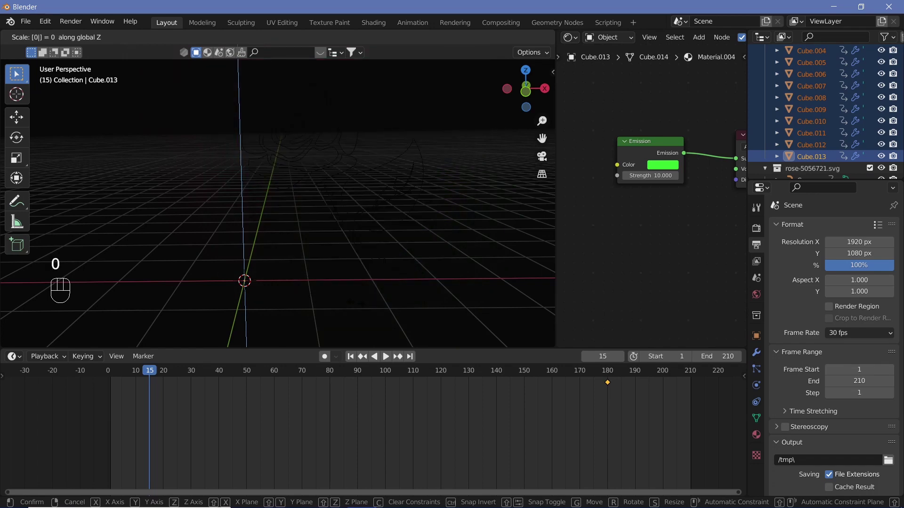
pyautogui.press('Return')
pyautogui.press('i')
pyautogui.click(356, 303)
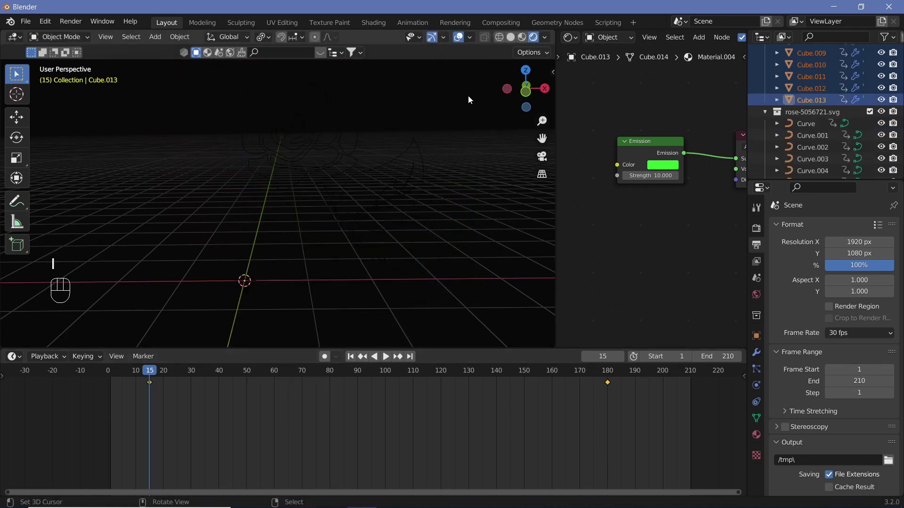
# - Play the grow-in animation without overlays and scrub to mid-animation
pyautogui.click(462, 39)
pyautogui.hotkey('shift', 'space')
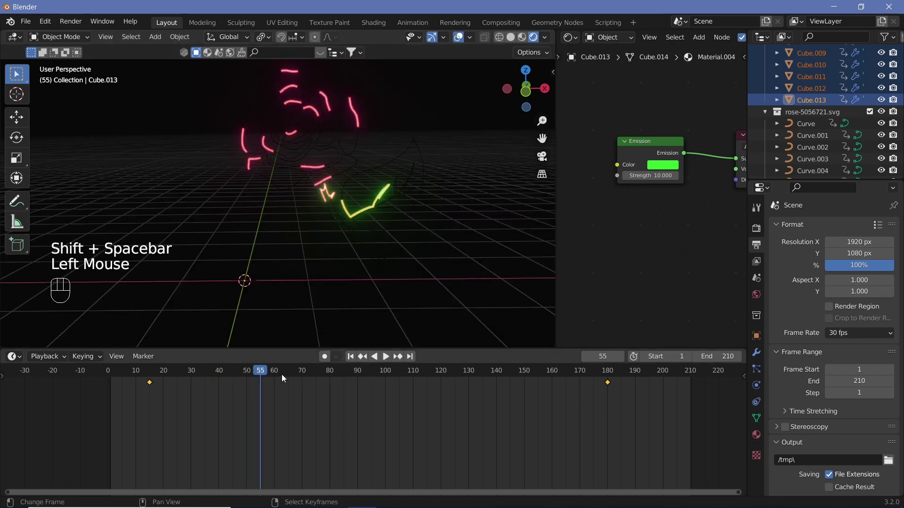
pyautogui.click(362, 381)
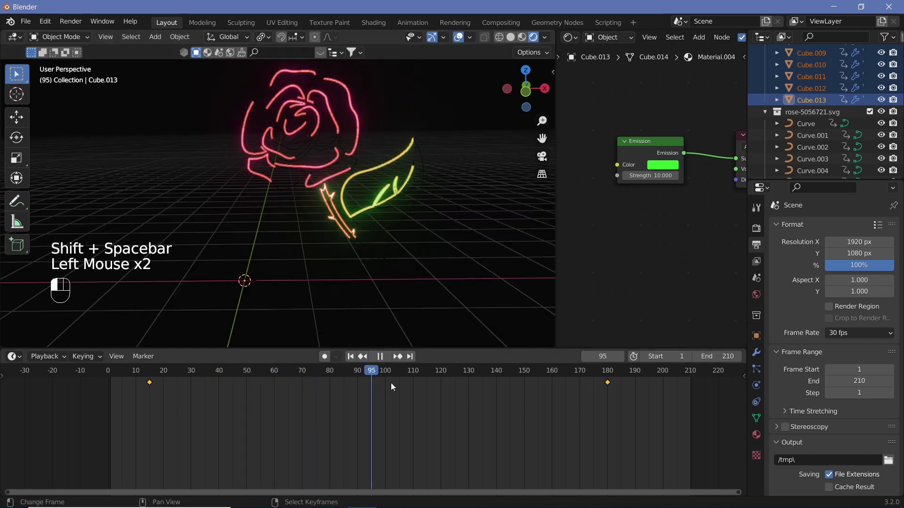
# - Add a Plane and rotate it 90 degrees on X to stand upright
pyautogui.click(460, 38)
pyautogui.click(460, 38)
pyautogui.hotkey('shift', 'a')
pyautogui.moveTo(313, 259)
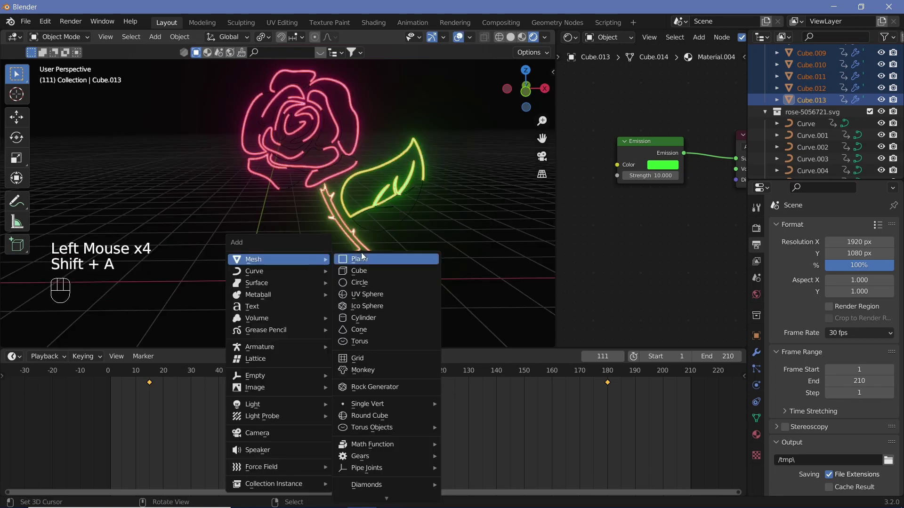
pyautogui.click(362, 256)
pyautogui.press('r')
pyautogui.press('x')
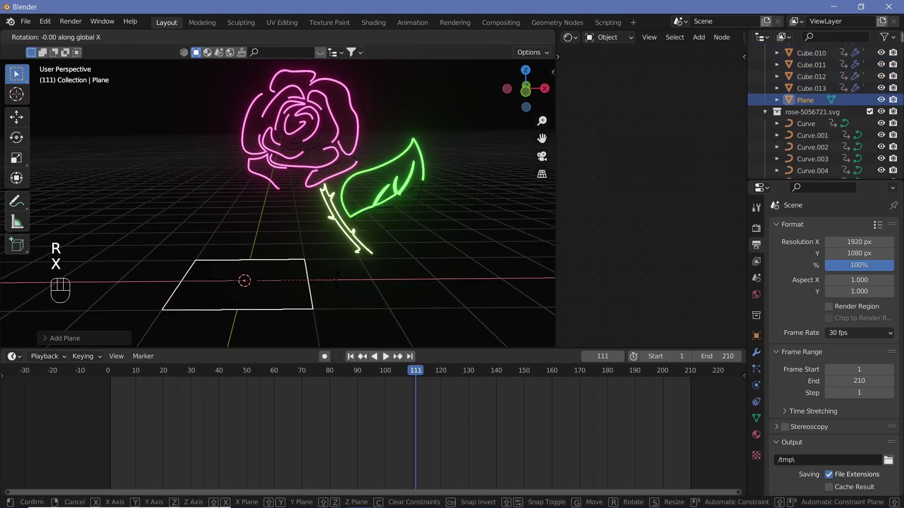
pyautogui.press('9')
pyautogui.press('0')
pyautogui.press('Return')
# - Move the plane behind the rose and enlarge it into a backdrop
pyautogui.press('g')
pyautogui.press('y')
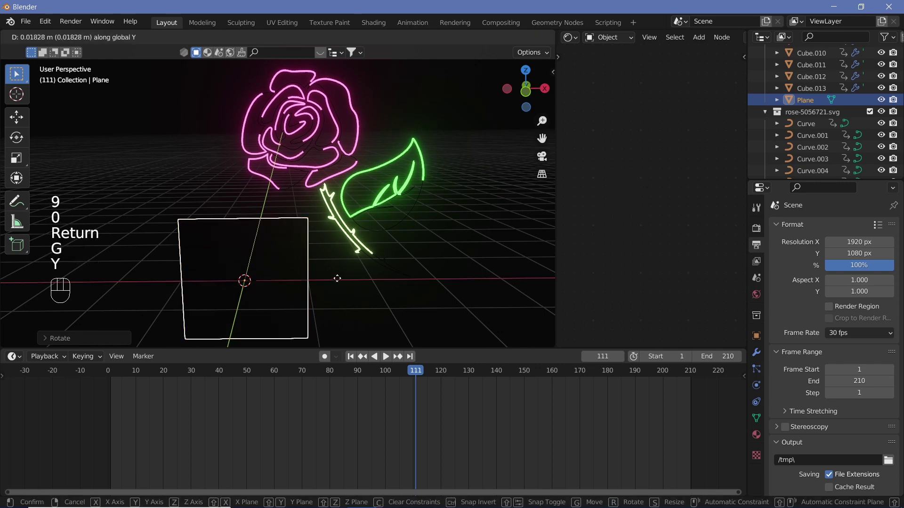
pyautogui.click(338, 275)
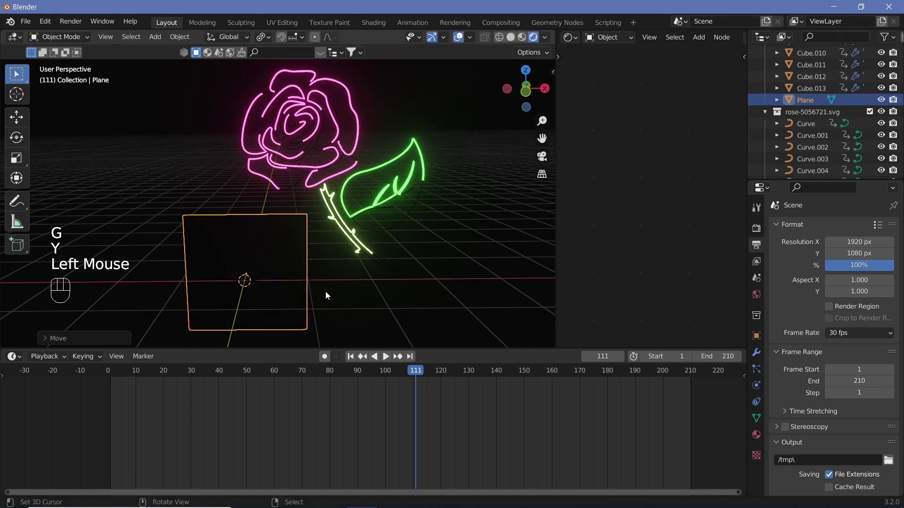
pyautogui.press('g')
pyautogui.click(428, 284)
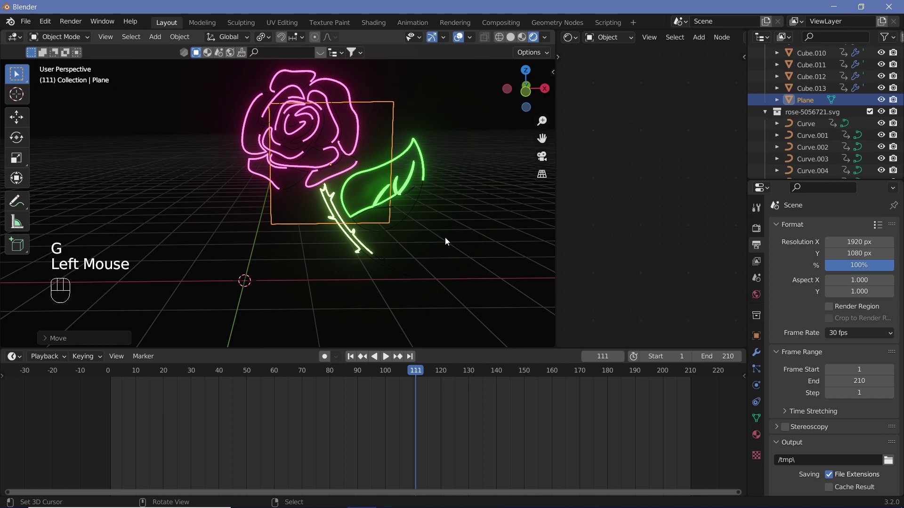
pyautogui.press('s')
pyautogui.click(409, 216)
pyautogui.keyDown('ctrl'); pyautogui.moveTo(409, 217); pyautogui.dragTo(397, 200, button='middle'); pyautogui.keyUp('ctrl')
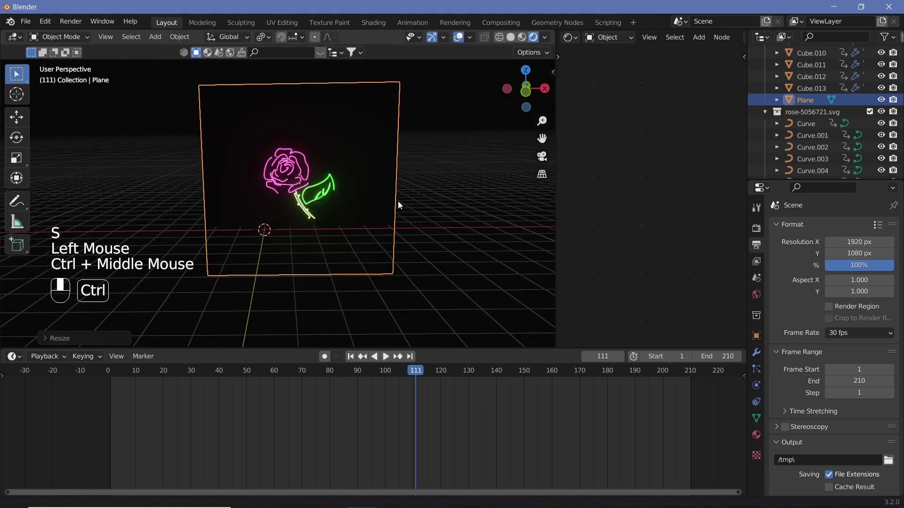
# - Clear the camera's location and rotation, then tilt it 90° on X
pyautogui.scroll(-3, 451, 233)
pyautogui.rightClick(369, 161)
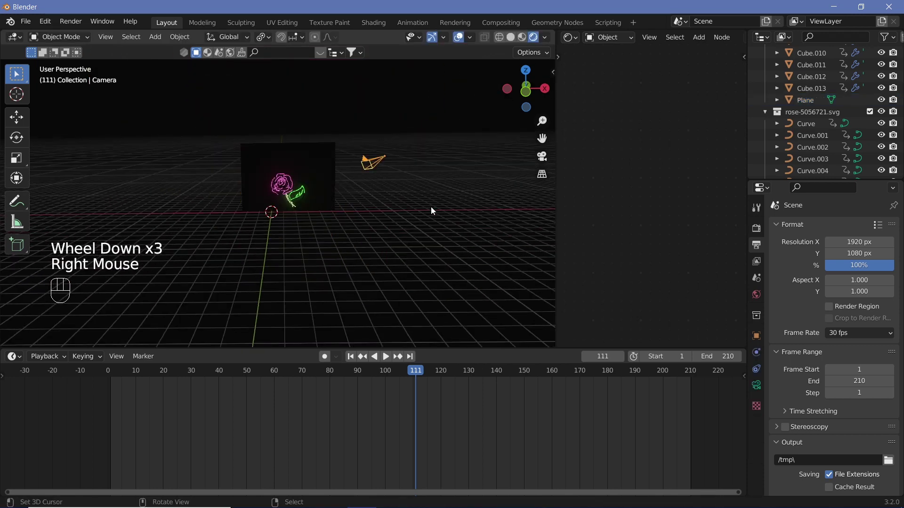
pyautogui.hotkey('alt', 'g')
pyautogui.hotkey('alt', 'r')
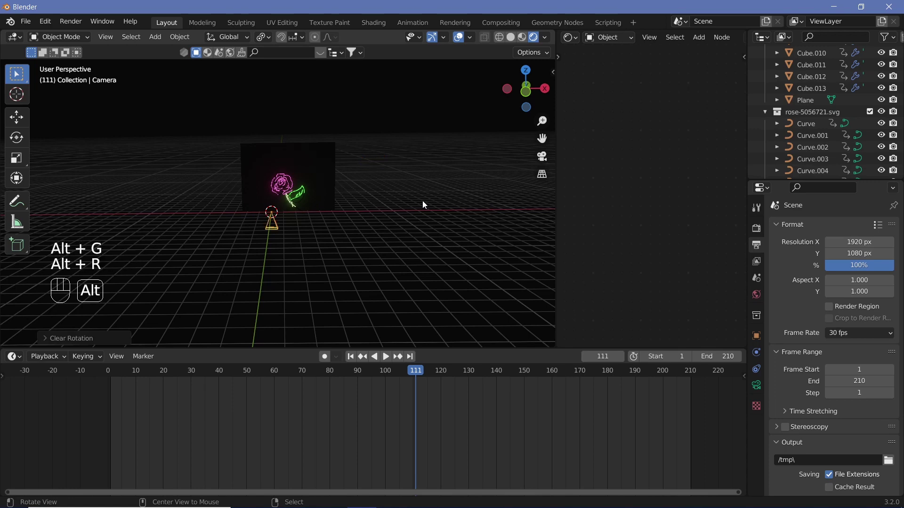
pyautogui.press('r')
pyautogui.press('x')
pyautogui.press('9')
pyautogui.press('0')
pyautogui.press('Return')
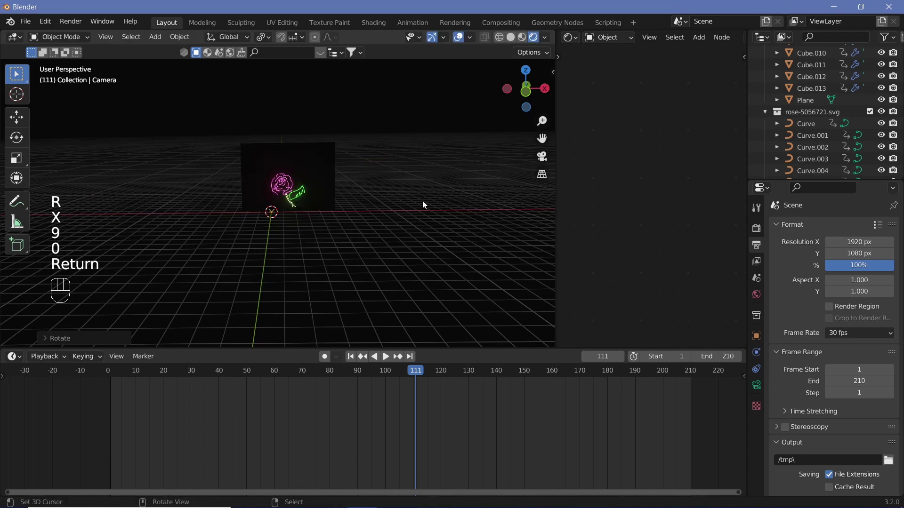
# - Move the camera back along Y and look through it in camera view
pyautogui.press('g')
pyautogui.press('y')
pyautogui.click(426, 222)
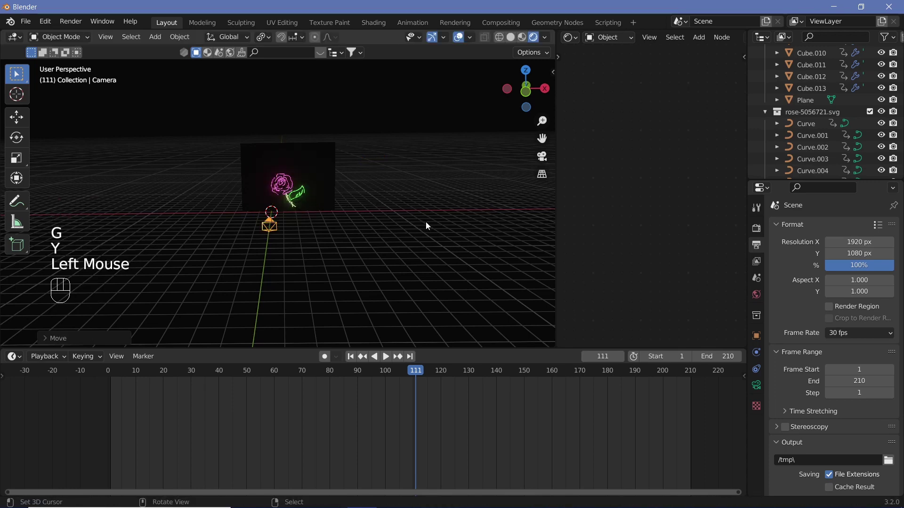
pyautogui.press('KP_0')
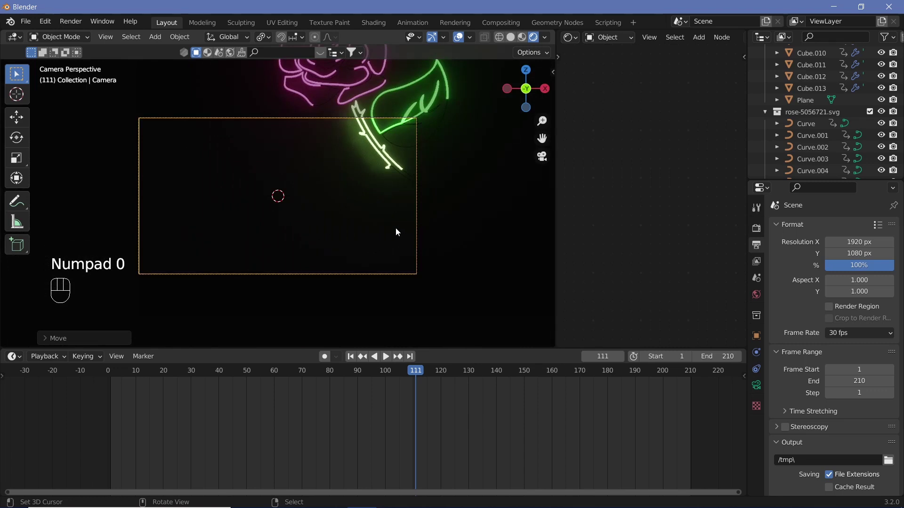
# - Shift the camera along X, Z and Y until the rose is centred in frame
pyautogui.press('g')
pyautogui.press('x')
pyautogui.click(430, 258)
pyautogui.press('g')
pyautogui.press('y')
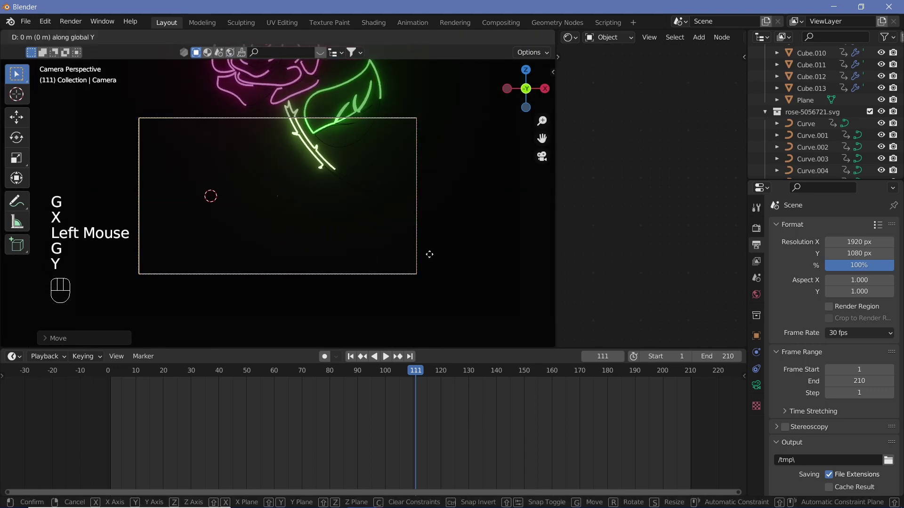
pyautogui.press('x')
pyautogui.click(435, 236)
pyautogui.press('g')
pyautogui.press('z')
pyautogui.click(397, 210)
pyautogui.press('g')
pyautogui.press('y')
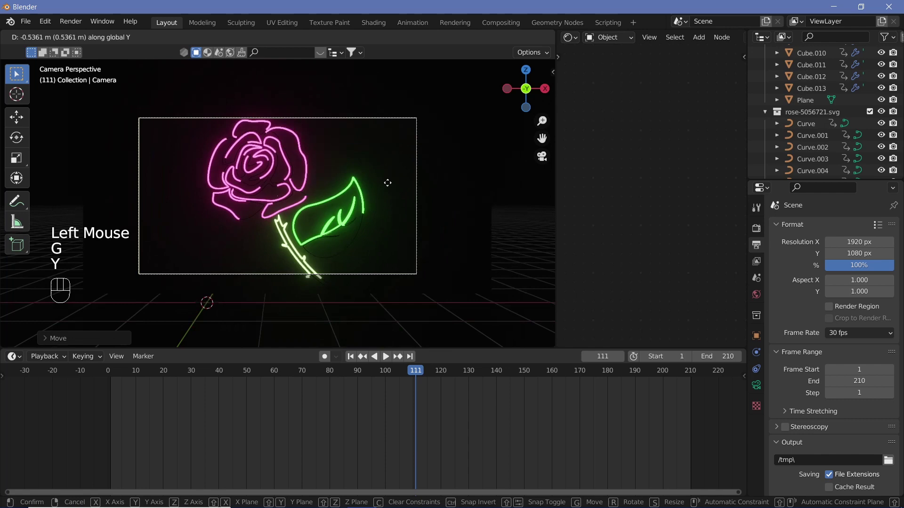
pyautogui.click(384, 190)
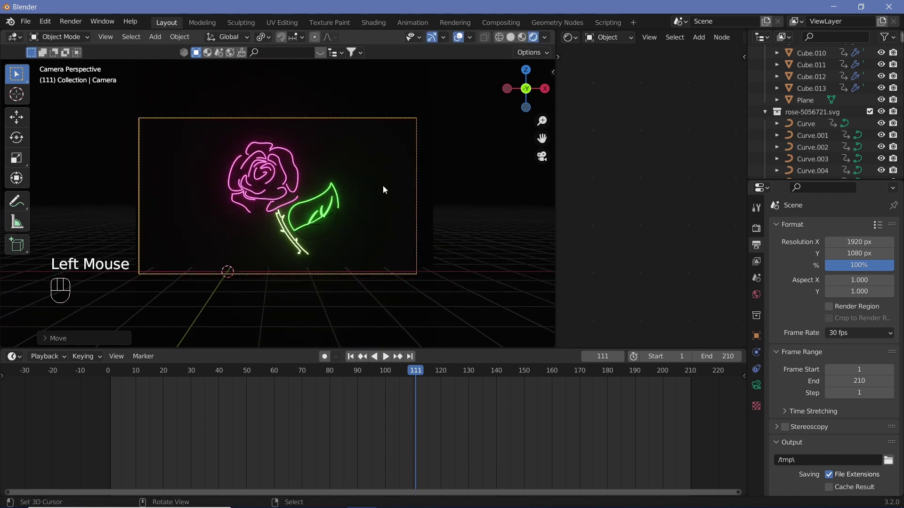
# - Finalize the camera position, then give the backdrop plane a new material with Metallic about 0.887
pyautogui.press('g')
pyautogui.click(385, 184)
pyautogui.click(388, 180)
pyautogui.rightClick(388, 180)
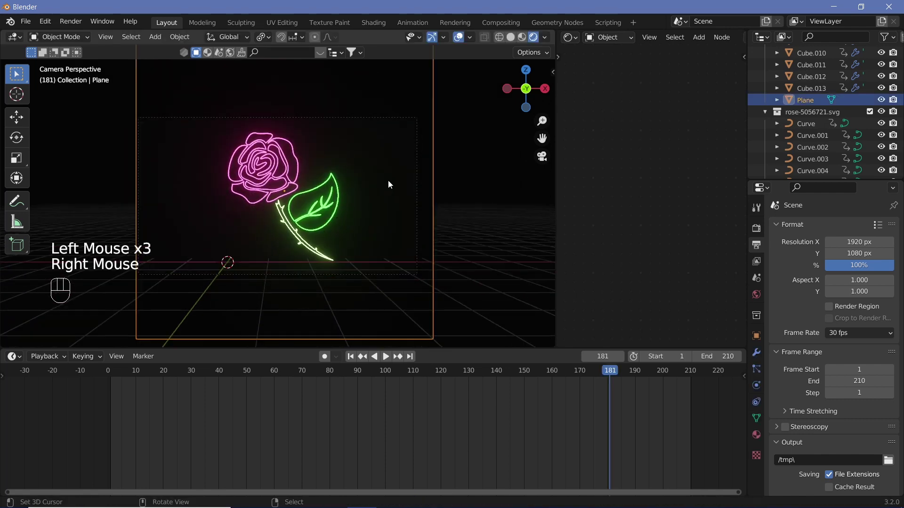
pyautogui.doubleClick(395, 243)
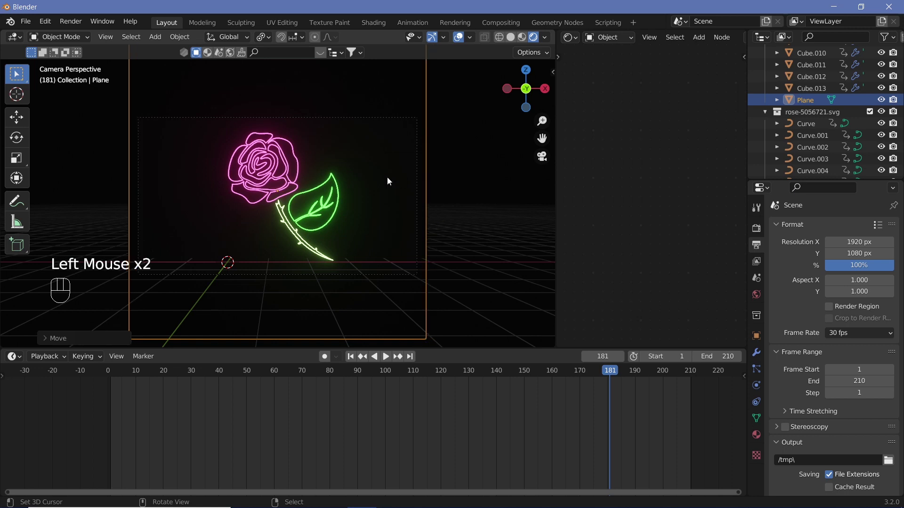
pyautogui.rightClick(387, 176)
pyautogui.click(753, 431)
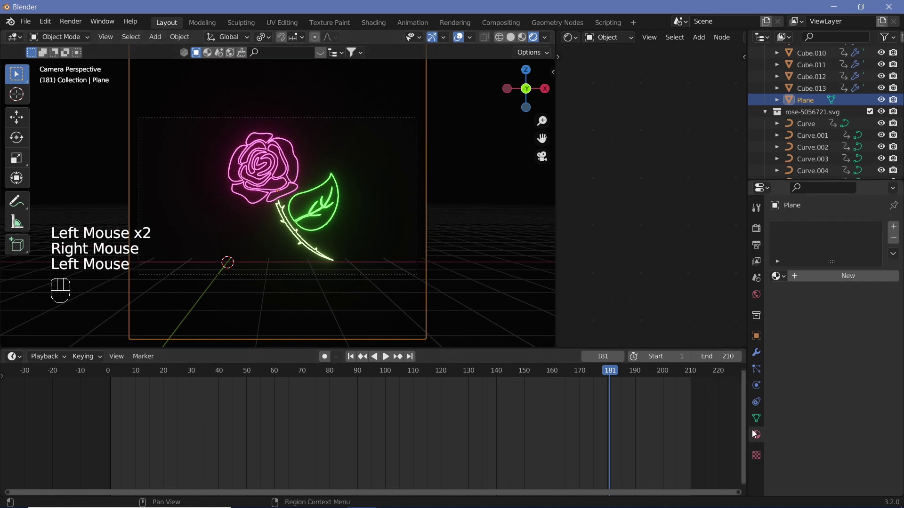
pyautogui.click(825, 275)
pyautogui.moveTo(586, 204); pyautogui.dragTo(624, 236, button='middle')
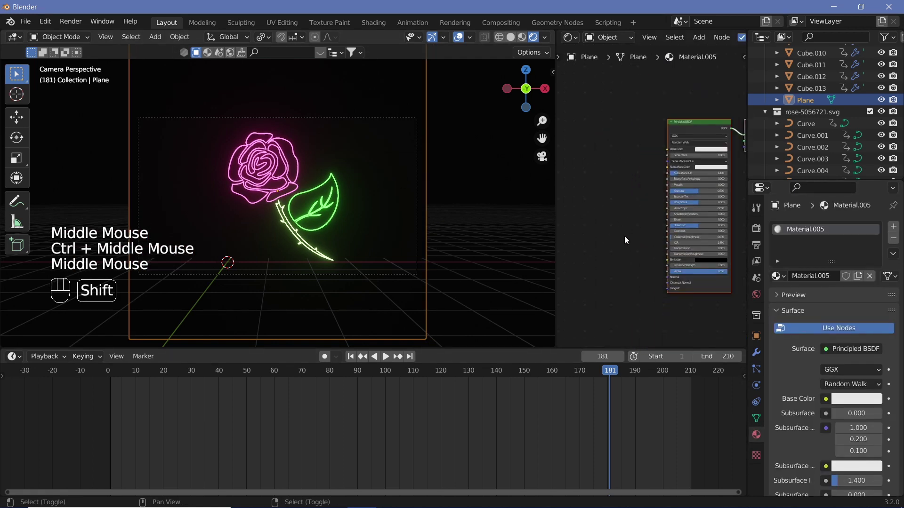
pyautogui.hotkey('shift', 'a')
pyautogui.moveTo(684, 185); pyautogui.dragTo(722, 185)
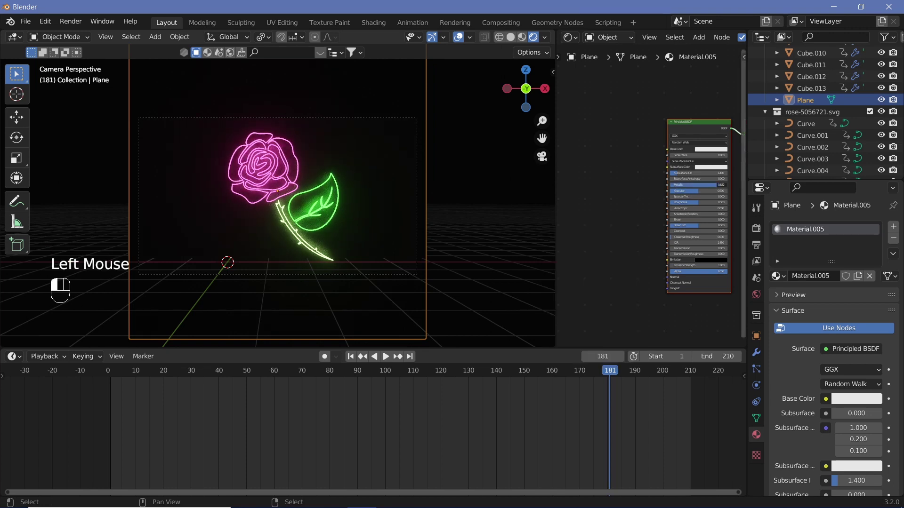
# - Add a Voronoi Texture node left of the Principled BSDF shader
pyautogui.hotkey('shift', 'a')
pyautogui.write('voro')
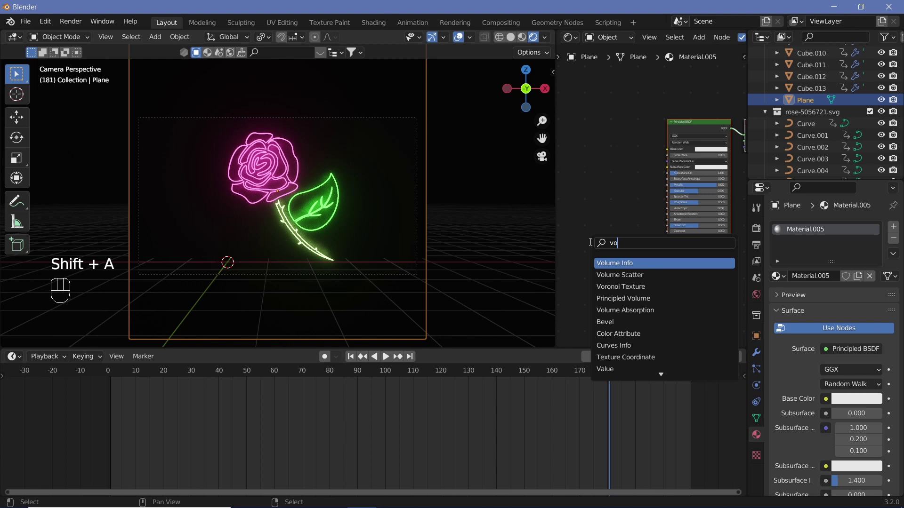
pyautogui.click(613, 261)
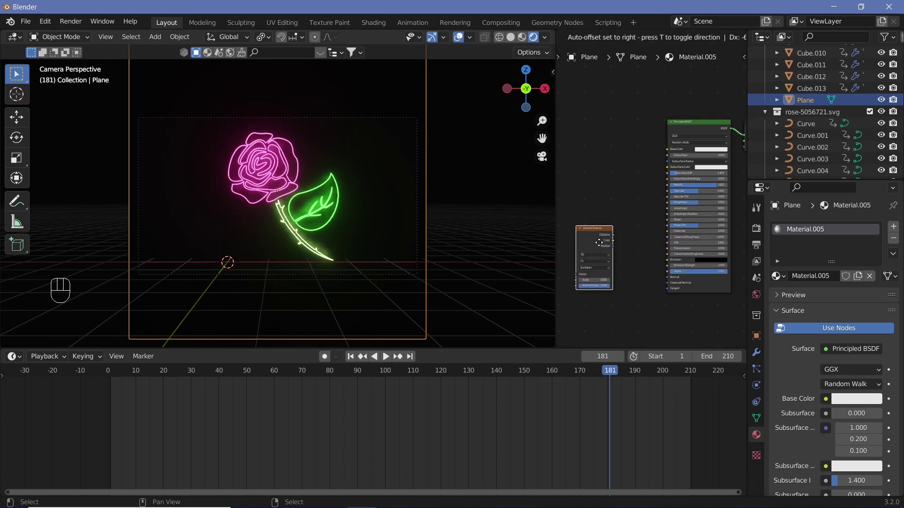
pyautogui.keyDown('ctrl'); pyautogui.moveTo(634, 238); pyautogui.dragTo(655, 194, button='middle'); pyautogui.keyUp('ctrl')
pyautogui.moveTo(600, 211); pyautogui.dragTo(626, 179)
pyautogui.moveTo(625, 179); pyautogui.dragTo(657, 201, button='middle')
# - Route Voronoi Color through a ColorRamp into Roughness and set Voronoi Scale to 60.2
pyautogui.hotkey('shift', 'a')
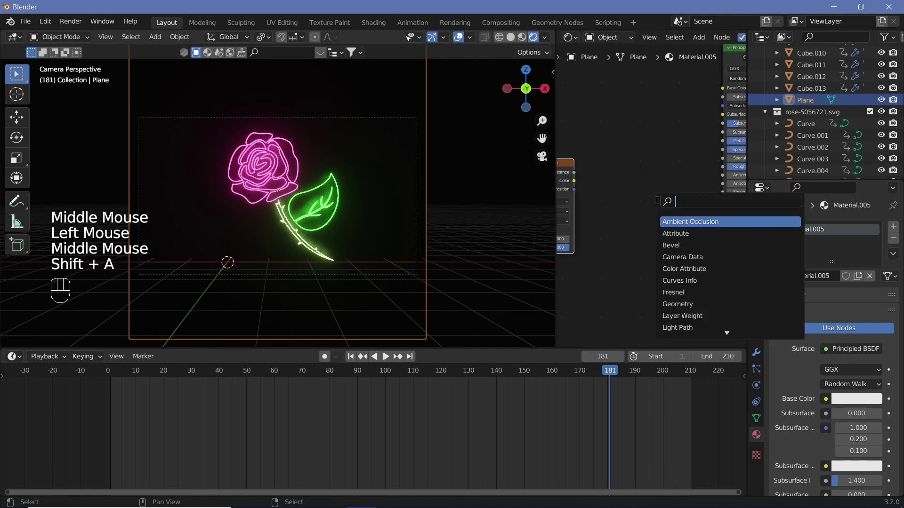
pyautogui.write('colo')
pyautogui.press('Return')
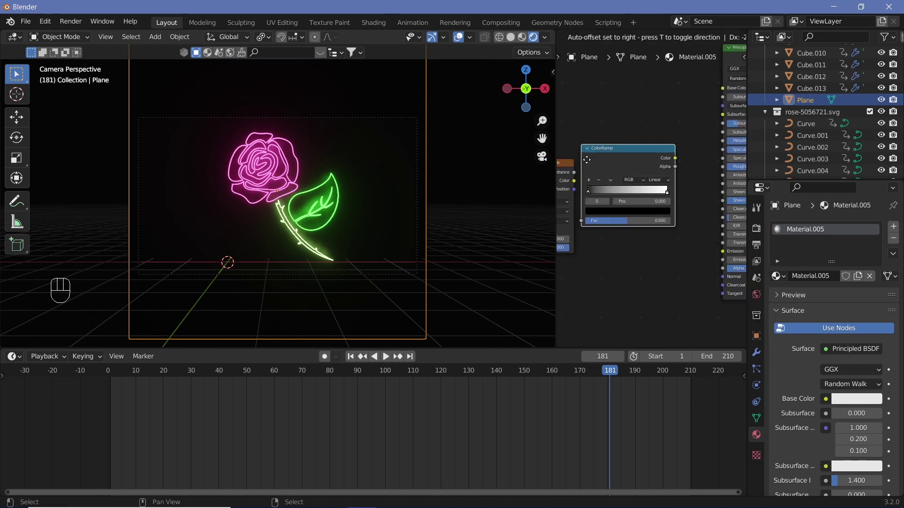
pyautogui.click(657, 201)
pyautogui.moveTo(575, 180); pyautogui.dragTo(583, 217)
pyautogui.moveTo(677, 157); pyautogui.dragTo(699, 166)
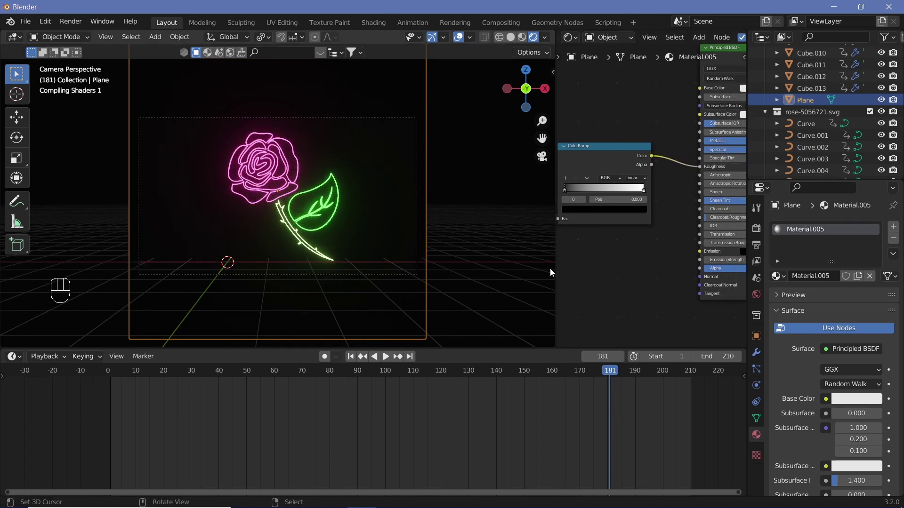
pyautogui.moveTo(550, 268); pyautogui.dragTo(637, 216, button='middle')
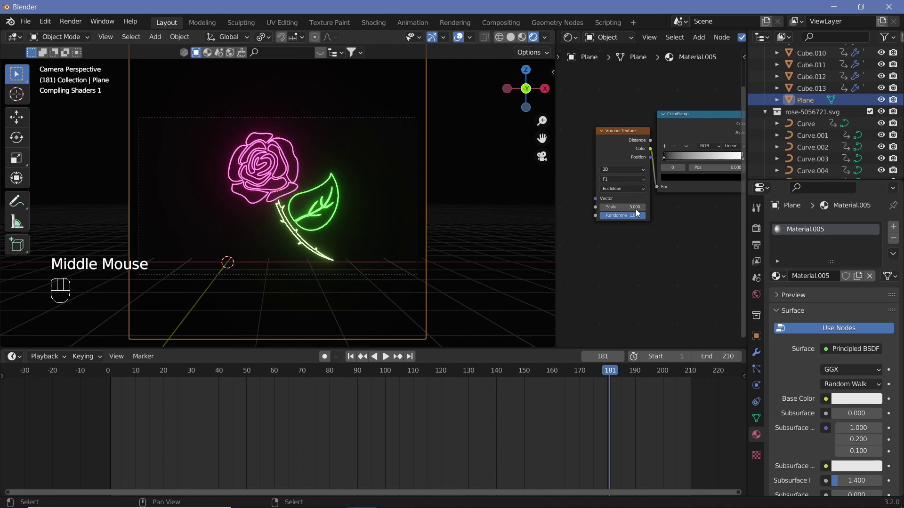
pyautogui.moveTo(638, 211); pyautogui.dragTo(626, 293)
# - Turn off viewport overlays, check the World colour, and play the rose's grow-in animation
pyautogui.click(756, 294)
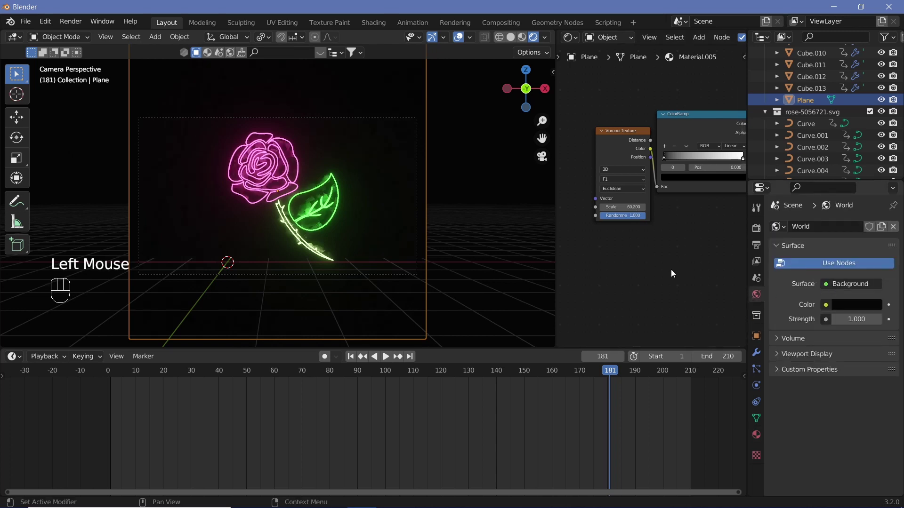
pyautogui.click(458, 37)
pyautogui.click(871, 306)
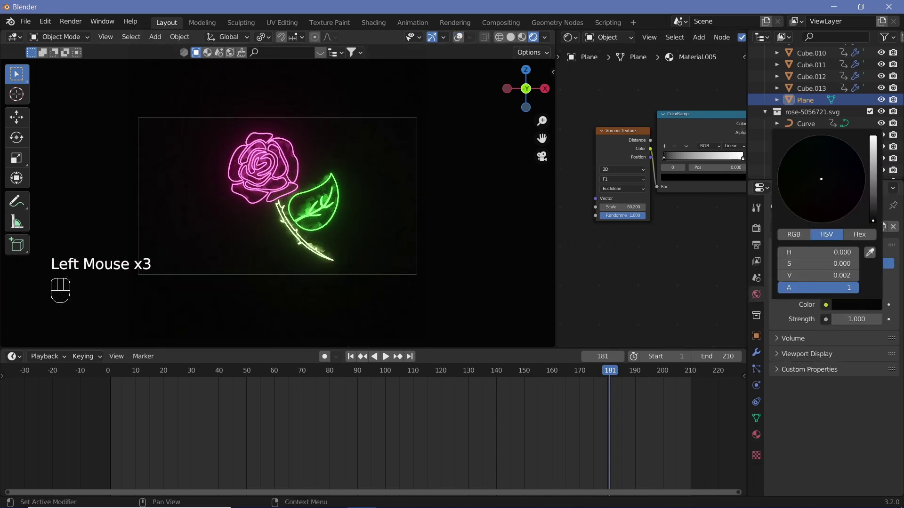
pyautogui.hotkey('shift', 'space')
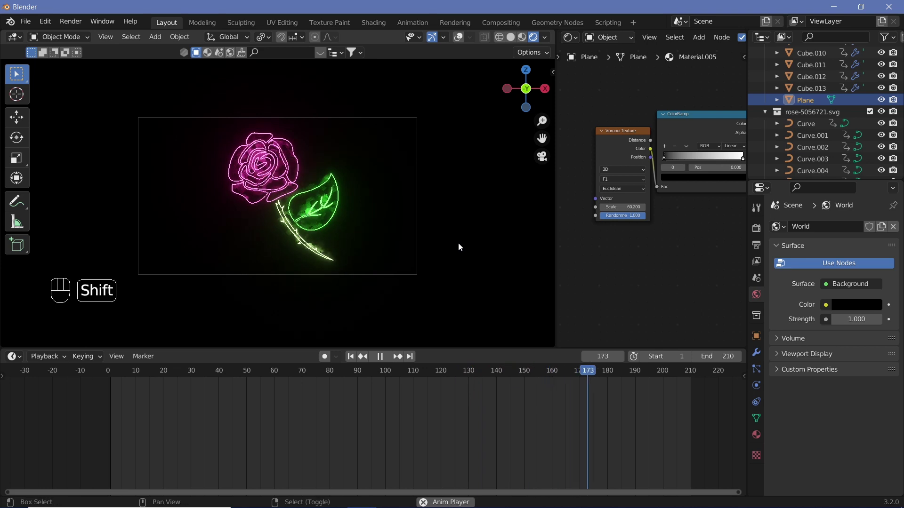
pyautogui.hotkey('shift', 'space')
# - Set the render output to FFmpeg Video saved at the relative path //
pyautogui.click(756, 245)
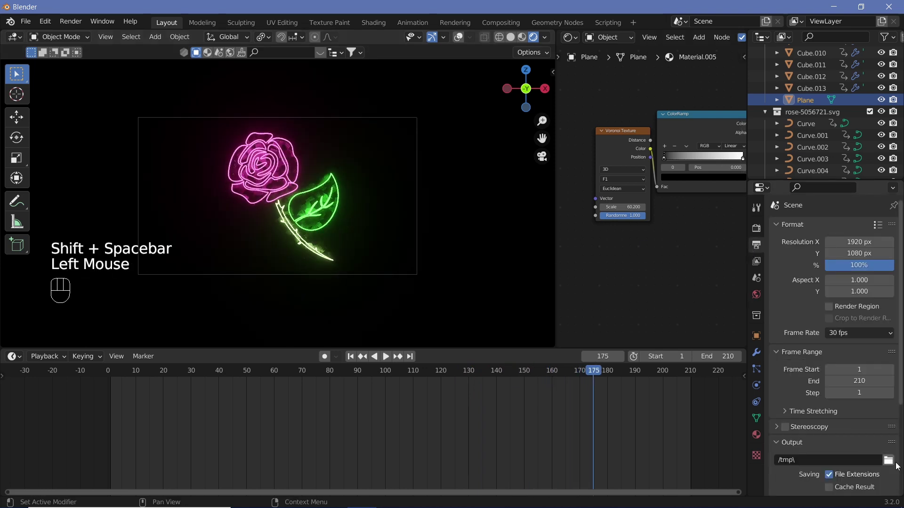
pyautogui.click(888, 460)
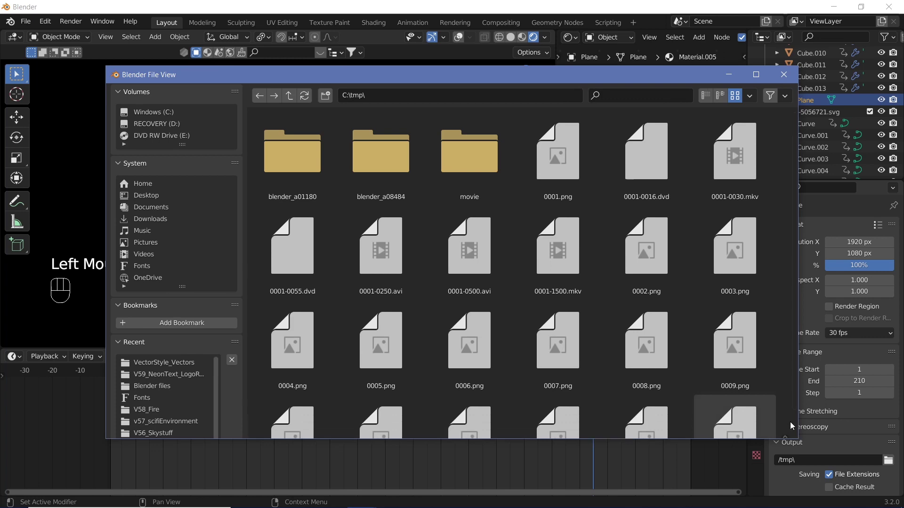
pyautogui.click(776, 425)
pyautogui.scroll(-3, 800, 414)
pyautogui.click(847, 408)
pyautogui.click(845, 345)
pyautogui.scroll(-4, 815, 411)
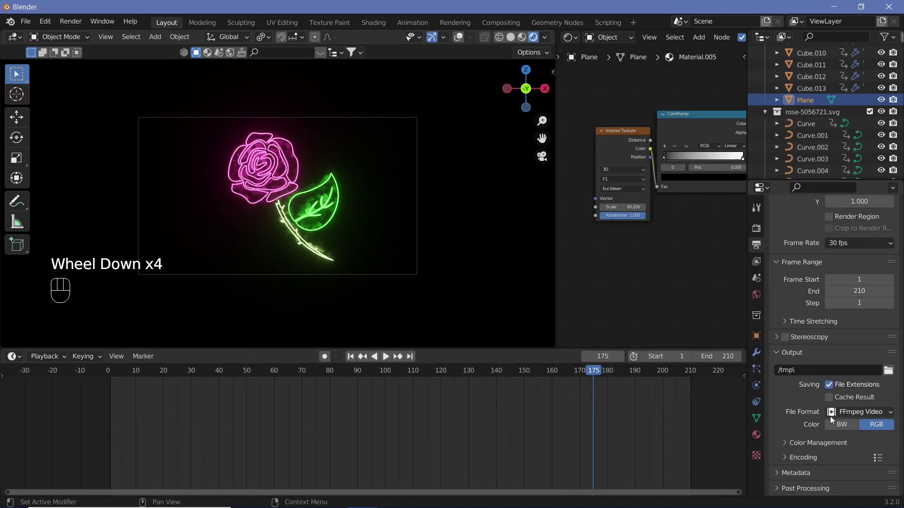
pyautogui.click(817, 370)
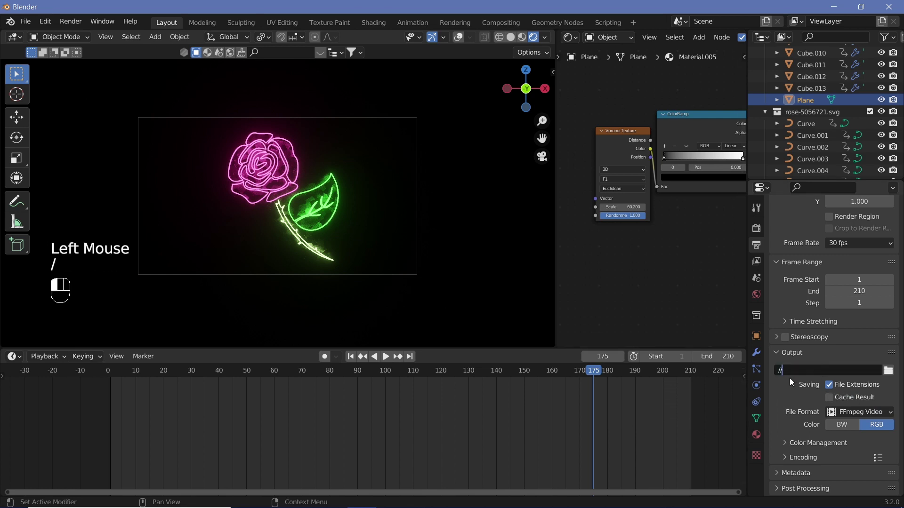
# - Set encoding to an MPEG-4 container with Perceptually Lossless output quality
pyautogui.click(786, 457)
pyautogui.scroll(-2, 809, 438)
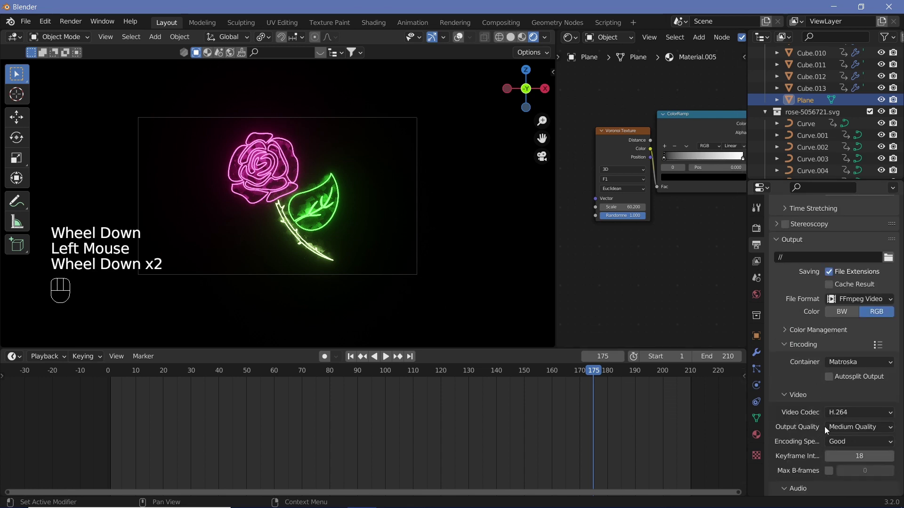
pyautogui.click(851, 366)
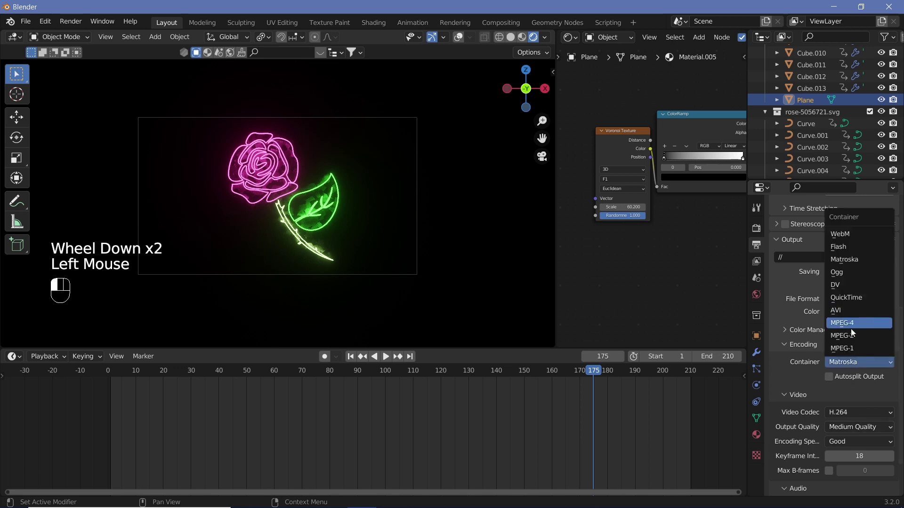
pyautogui.click(851, 328)
pyautogui.click(851, 427)
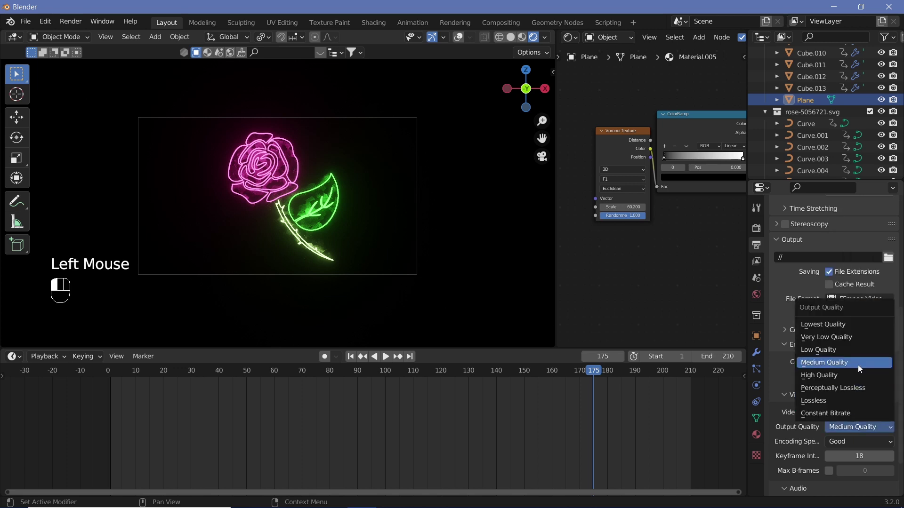
pyautogui.click(848, 389)
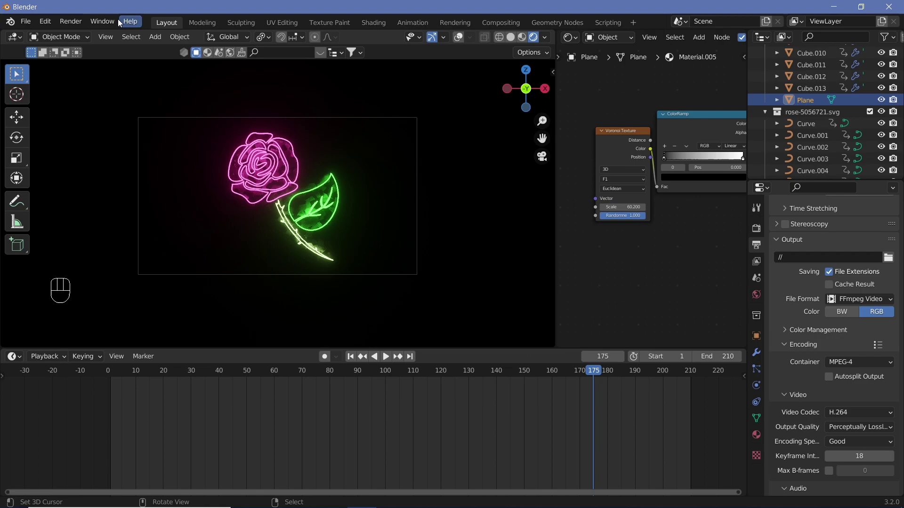